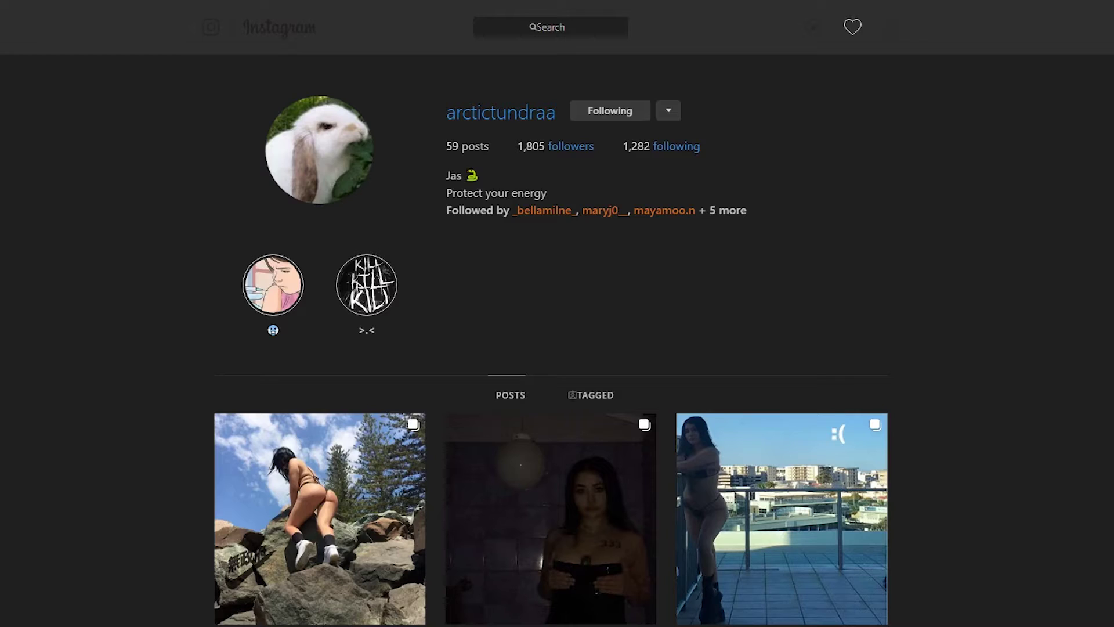
Step: Switch from the Instagram feed over to the Discord chat window
key(alt+Tab)
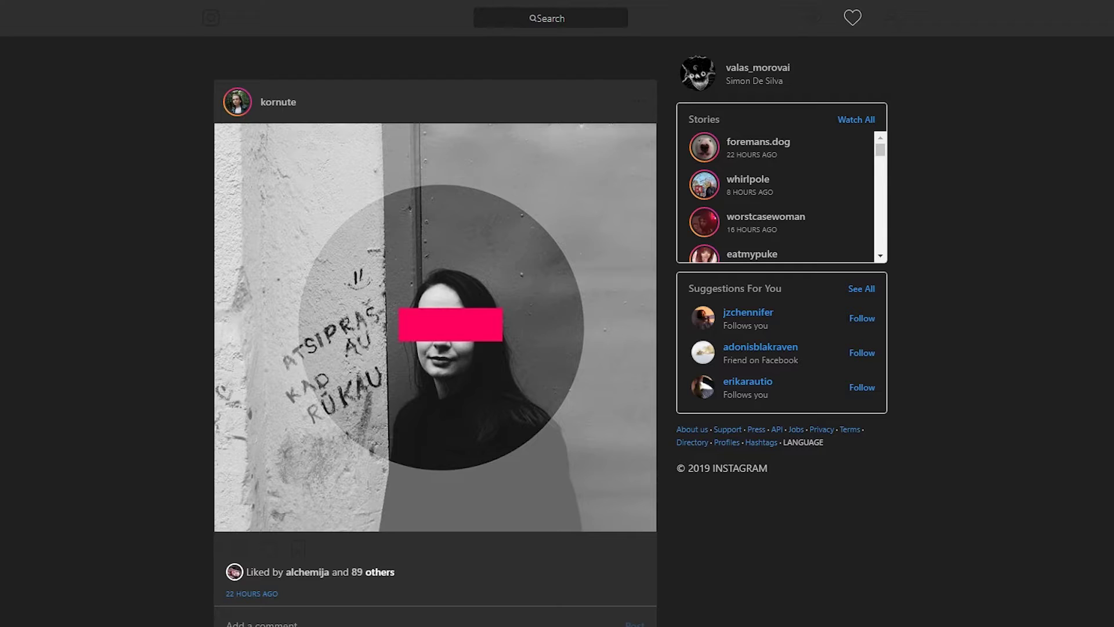
Step: Leave the Discord chat and go back to the Instagram home feed
key(alt+Tab)
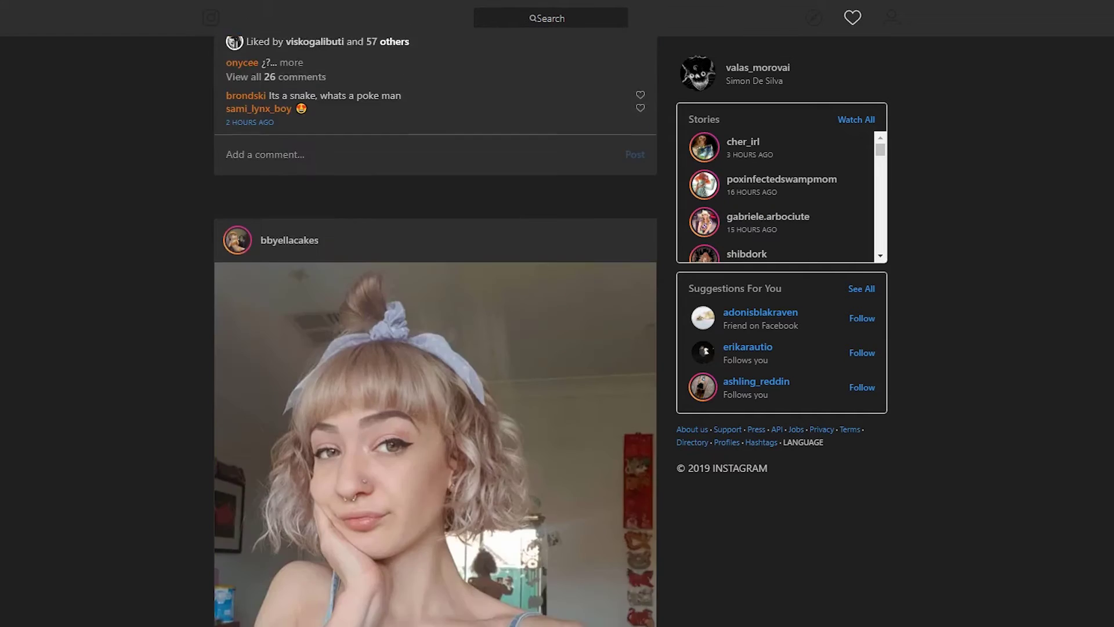
scroll(435, 348, down, 10)
scroll(435, 348, up, 3)
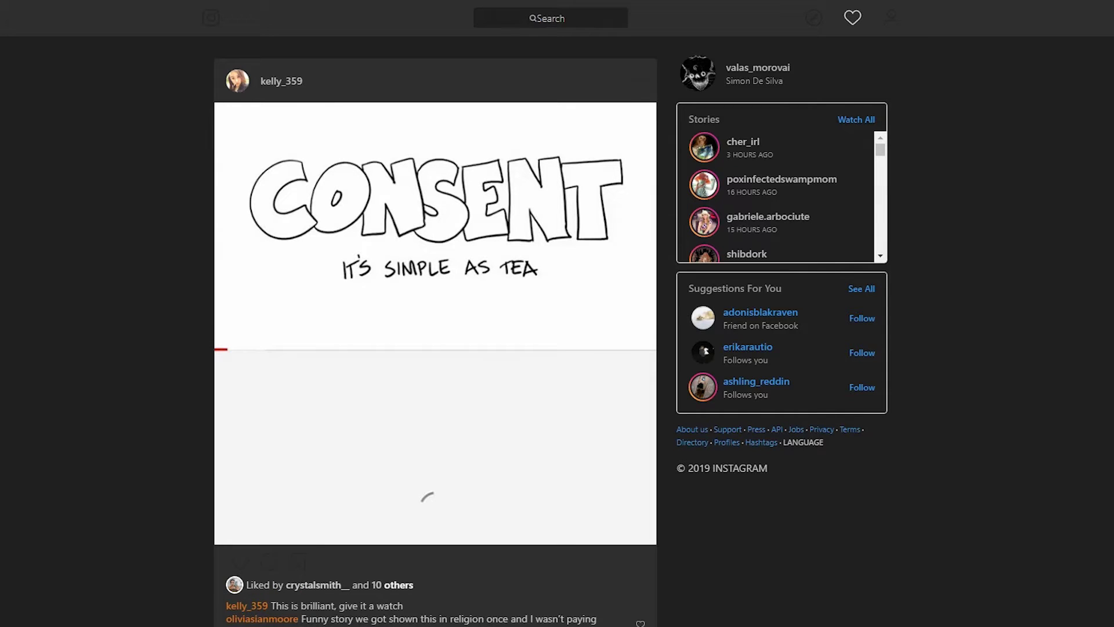
scroll(435, 348, down, 8)
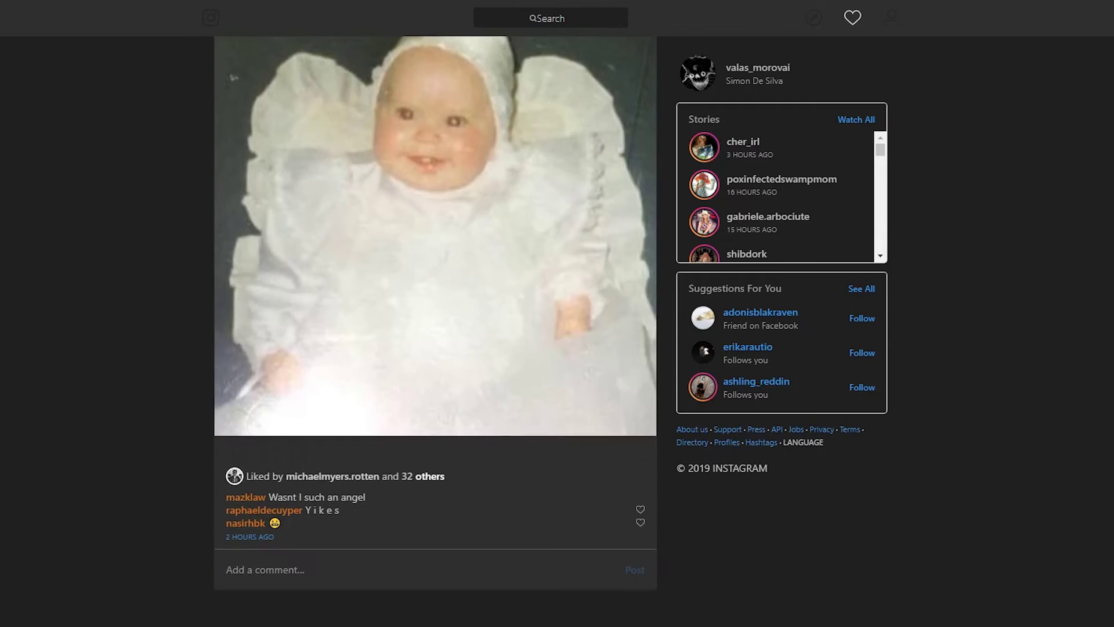
scroll(435, 348, down, 3)
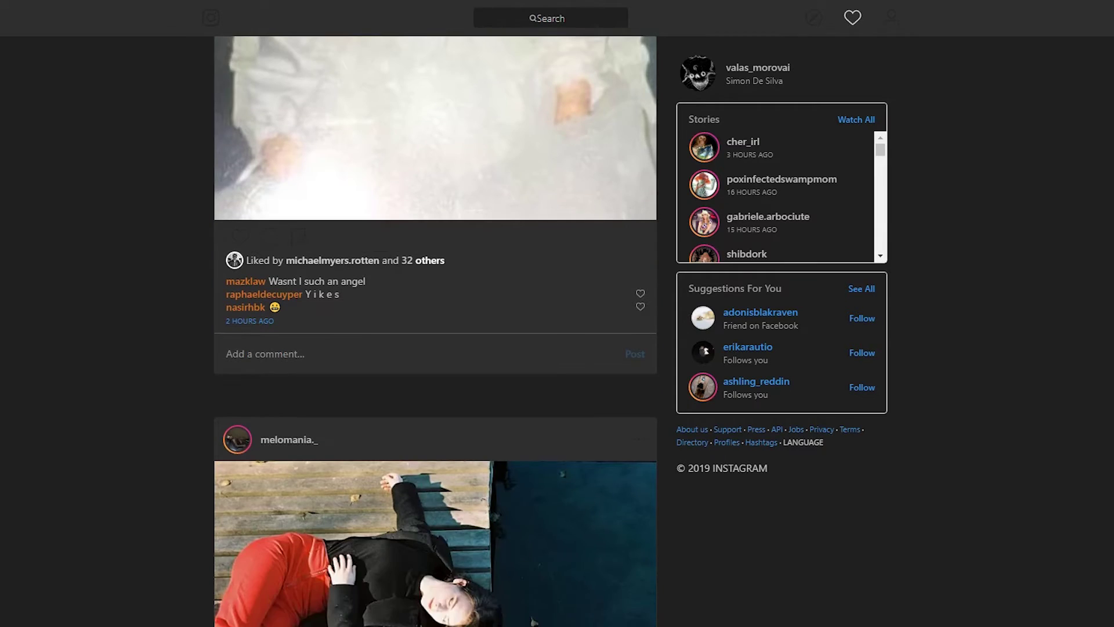
scroll(435, 349, down, 5)
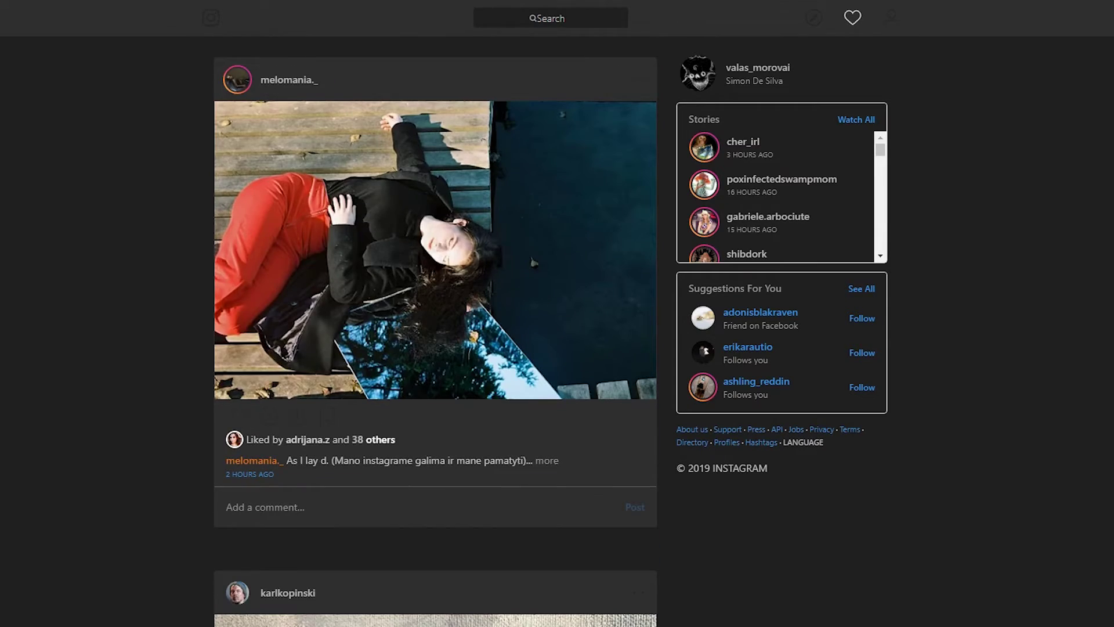
scroll(435, 348, down, 7)
scroll(435, 348, up, 1)
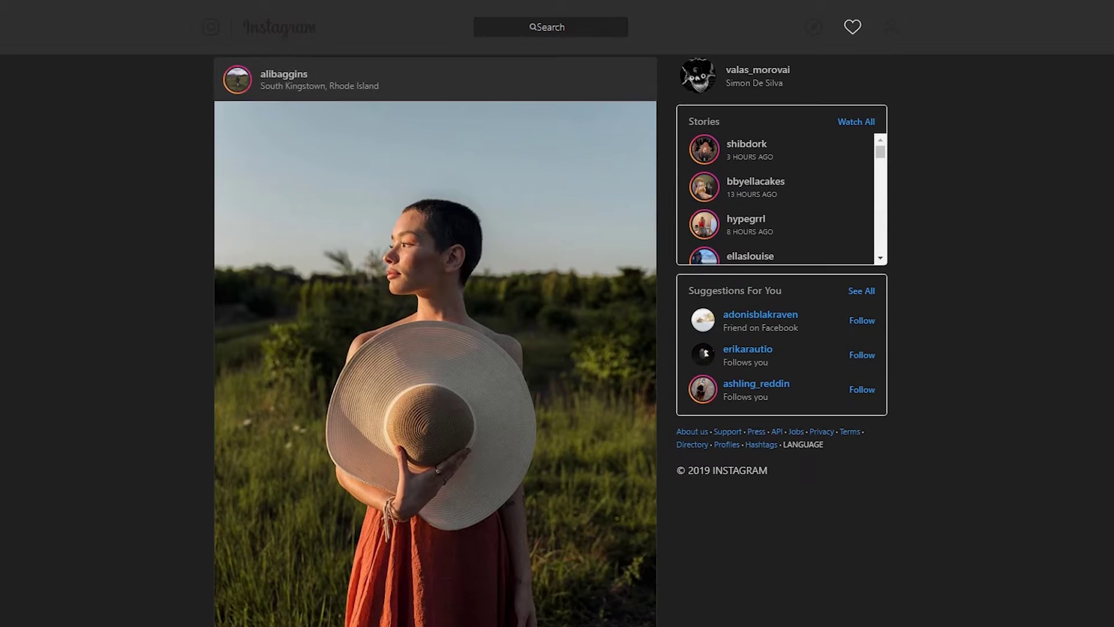
scroll(435, 348, down, 10)
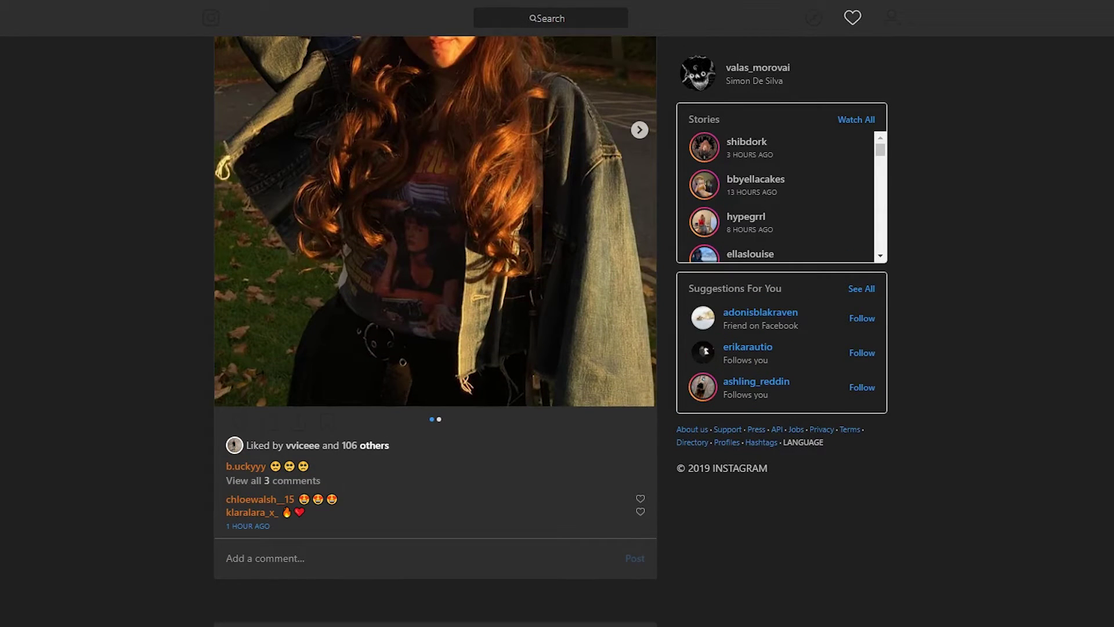
scroll(435, 348, down, 10)
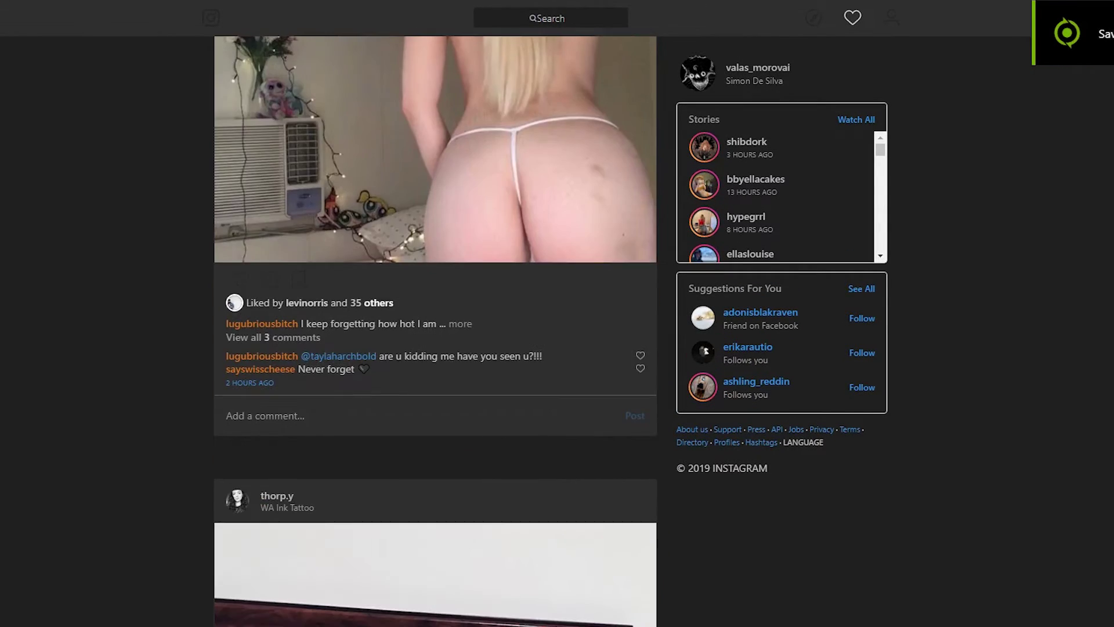
scroll(436, 348, down, 5)
scroll(435, 348, down, 5)
scroll(435, 349, down, 8)
scroll(435, 349, down, 6)
scroll(435, 348, down, 6)
scroll(436, 348, down, 6)
scroll(436, 348, down, 6)
scroll(436, 349, down, 6)
scroll(435, 349, down, 5)
scroll(436, 349, down, 6)
scroll(436, 349, down, 2)
scroll(435, 348, down, 6)
scroll(435, 348, down, 5)
scroll(435, 349, down, 5)
scroll(435, 348, down, 4)
scroll(436, 348, down, 6)
scroll(435, 348, down, 4)
scroll(435, 348, down, 6)
scroll(436, 348, down, 5)
scroll(435, 348, up, 5)
scroll(436, 348, up, 2)
scroll(435, 348, down, 1)
scroll(435, 348, down, 5)
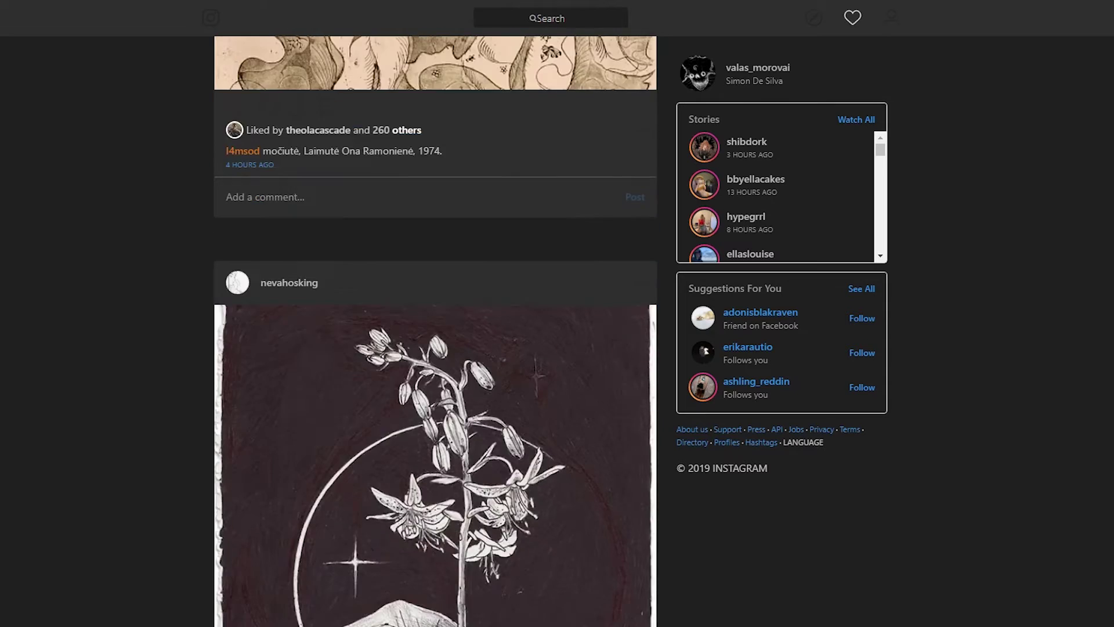
scroll(435, 349, down, 5)
scroll(435, 348, down, 3)
scroll(436, 348, down, 6)
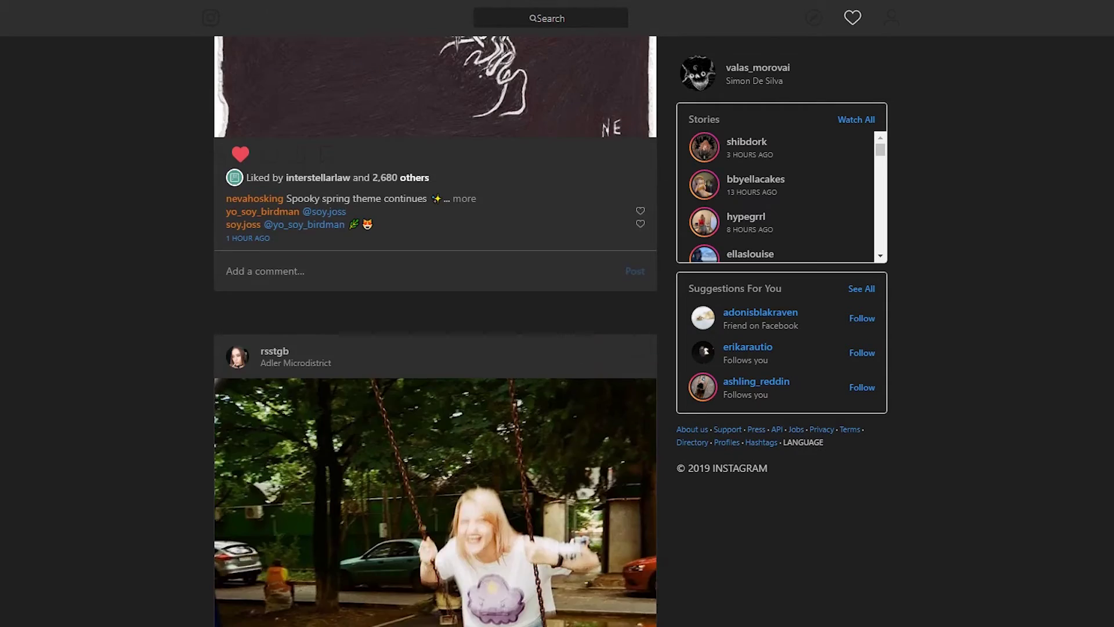
scroll(436, 348, down, 4)
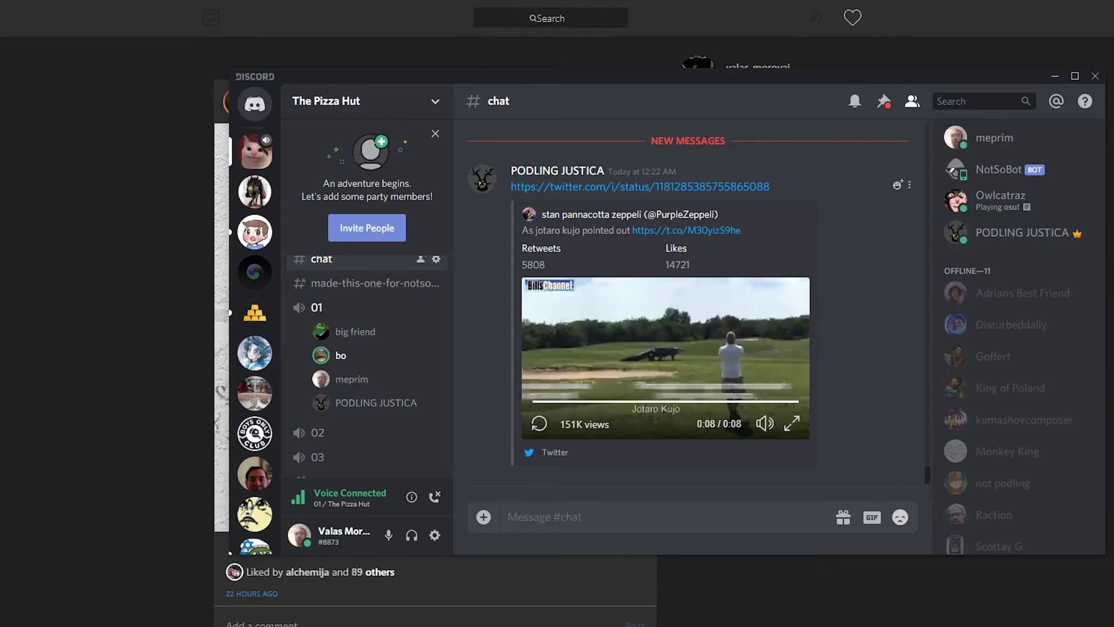
scroll(688, 331, up, 3)
scroll(688, 331, down, 3)
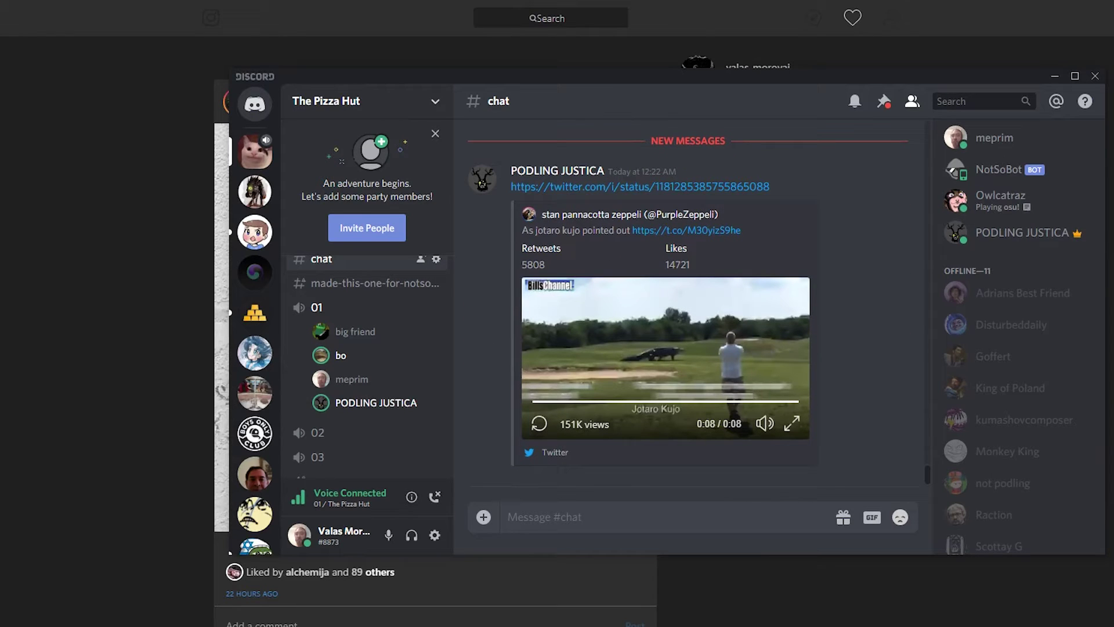
Step: Hide the Discord Pizza Hut chat to get back to Instagram
key(alt+Tab)
scroll(435, 331, down, 10)
scroll(435, 331, down, 10)
scroll(435, 330, down, 8)
scroll(435, 332, down, 8)
scroll(435, 330, down, 8)
scroll(436, 331, down, 8)
scroll(435, 331, up, 8)
scroll(435, 331, up, 2)
scroll(435, 332, up, 2)
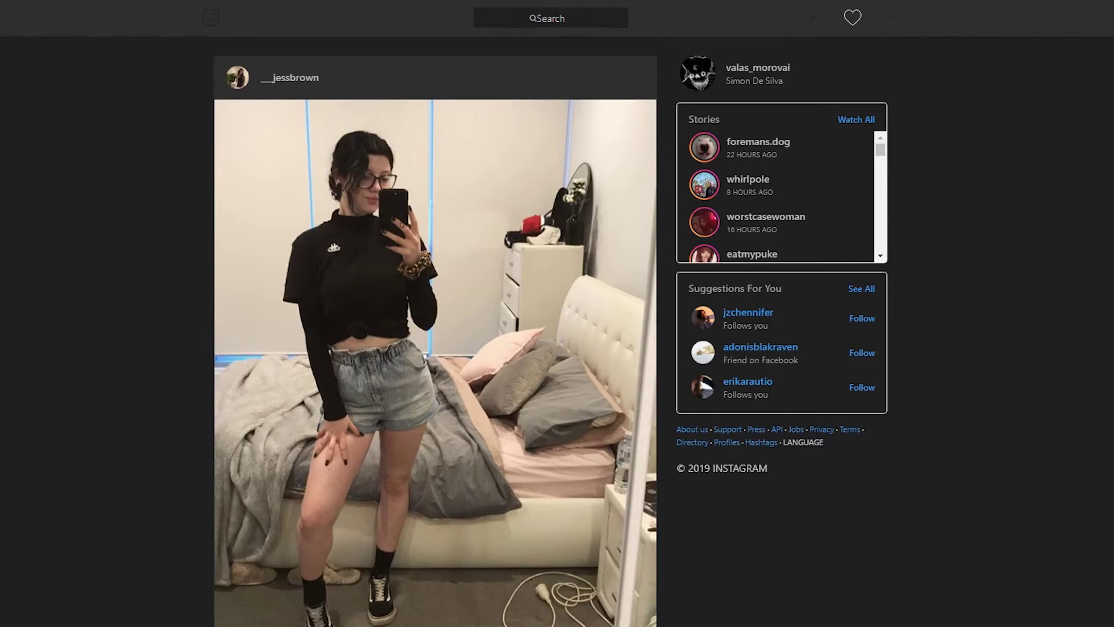
key(F5)
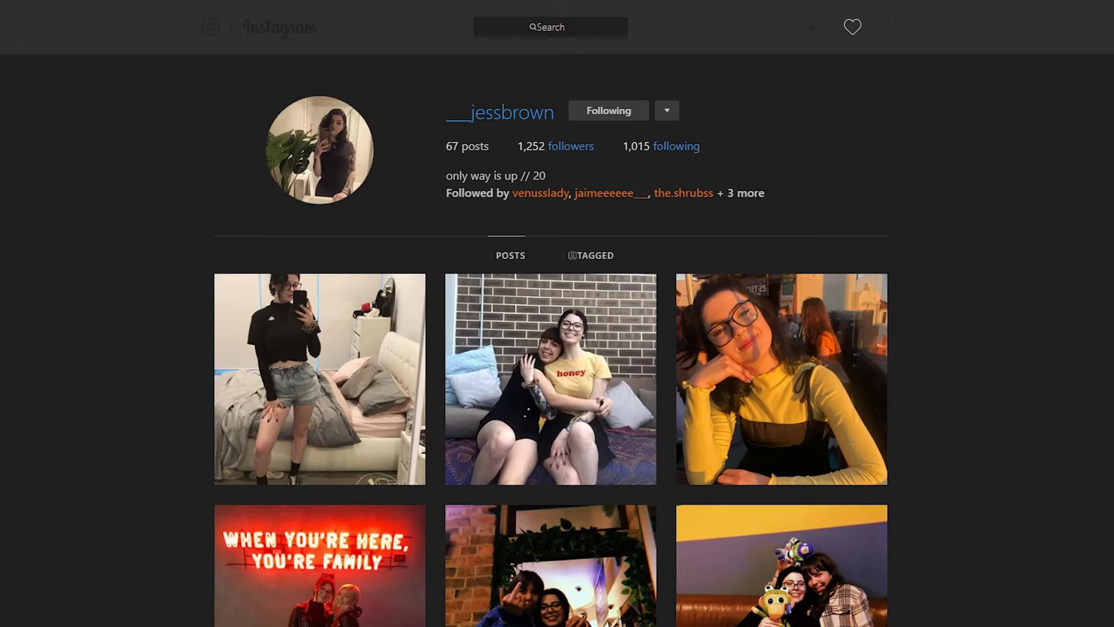
scroll(557, 348, down, 5)
scroll(557, 348, down, 5)
scroll(557, 349, down, 4)
scroll(557, 349, down, 2)
key(alt+Tab)
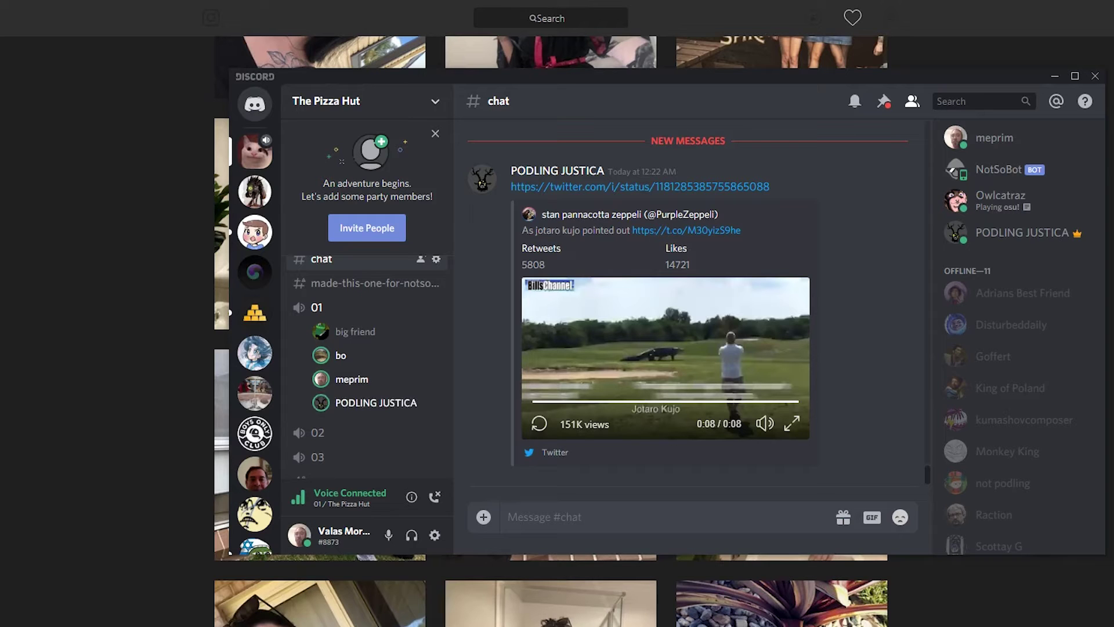
key(alt+Tab)
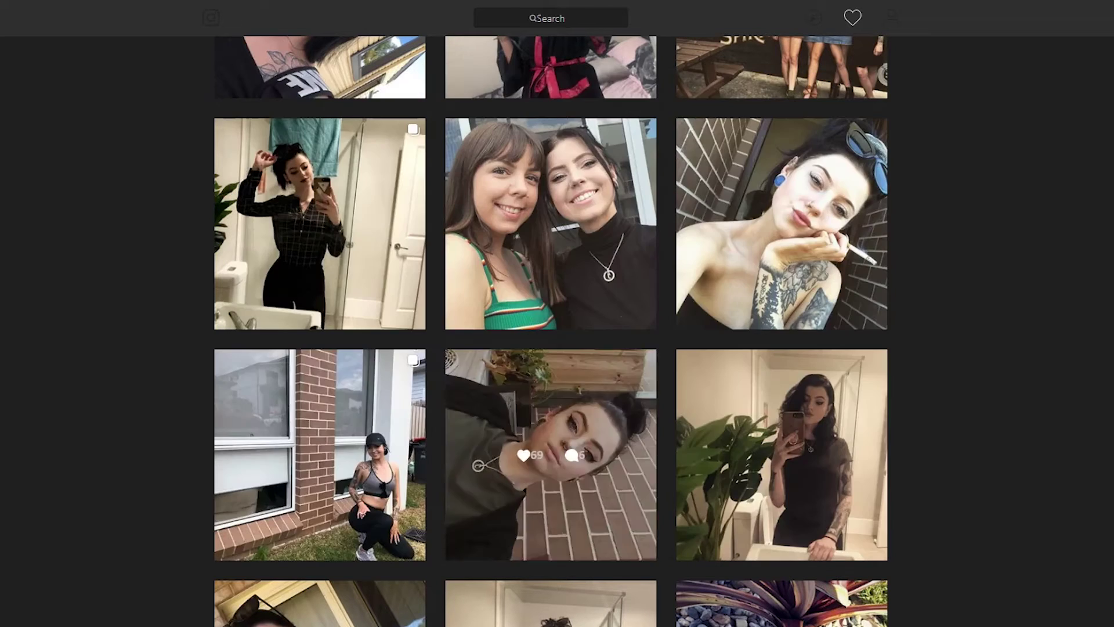
scroll(557, 348, down, 5)
scroll(557, 349, down, 4)
scroll(557, 349, down, 4)
scroll(557, 349, down, 5)
scroll(557, 348, down, 5)
scroll(557, 348, down, 5)
scroll(557, 348, down, 5)
scroll(556, 348, down, 5)
scroll(556, 348, down, 3)
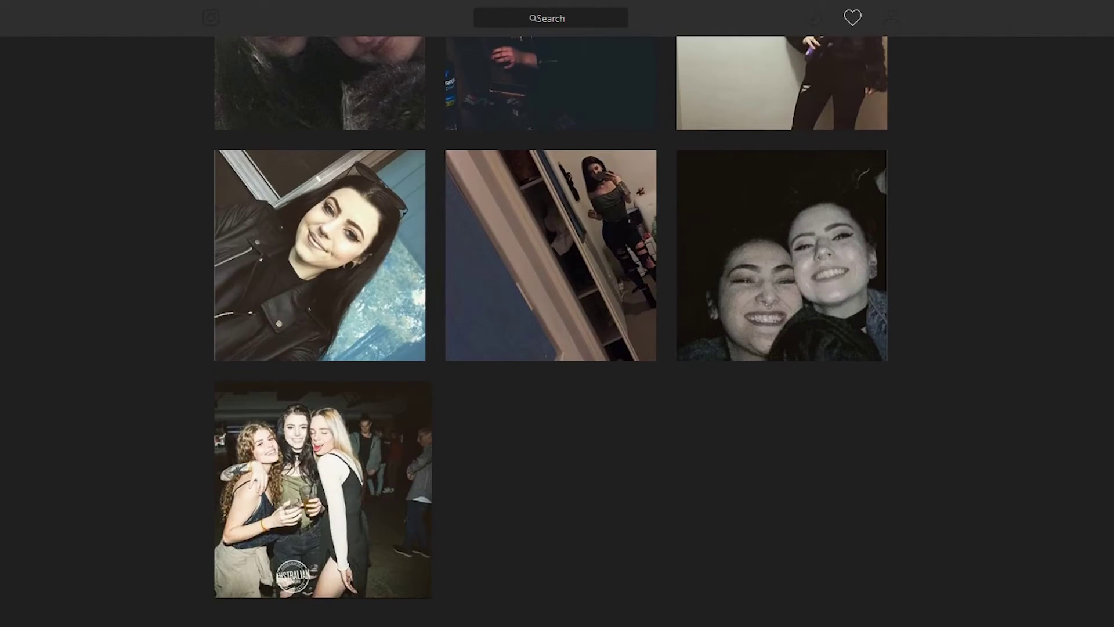
key(alt+Tab)
key(alt+Tab)
scroll(557, 348, up, 1)
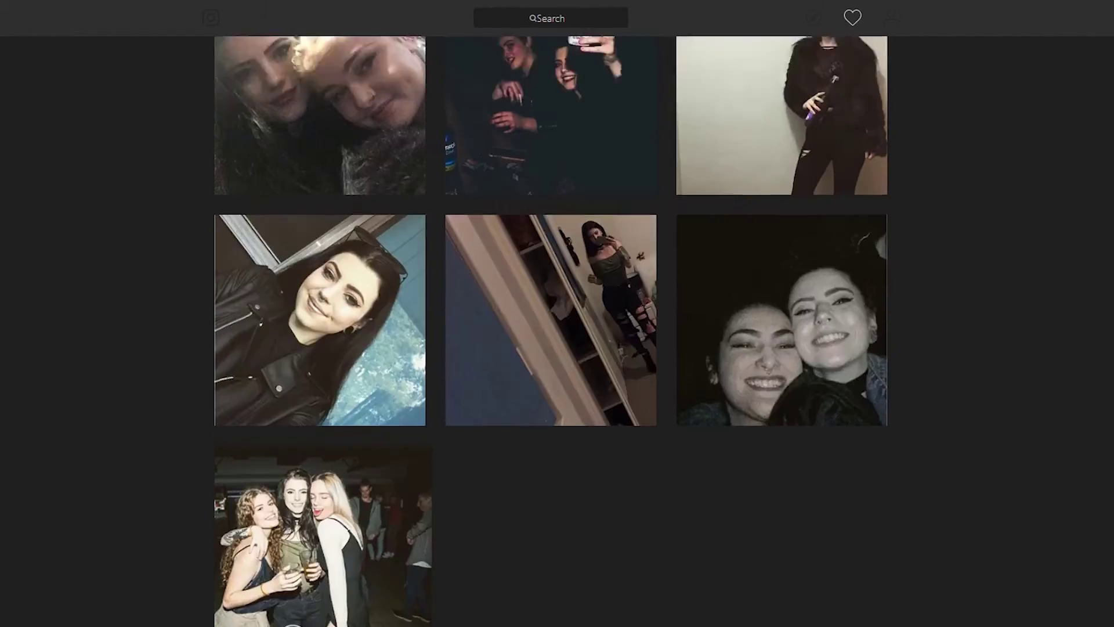
scroll(558, 348, up, 5)
scroll(557, 348, up, 5)
scroll(557, 348, up, 5)
scroll(557, 349, up, 5)
scroll(557, 349, up, 5)
scroll(557, 348, up, 3)
click(555, 339)
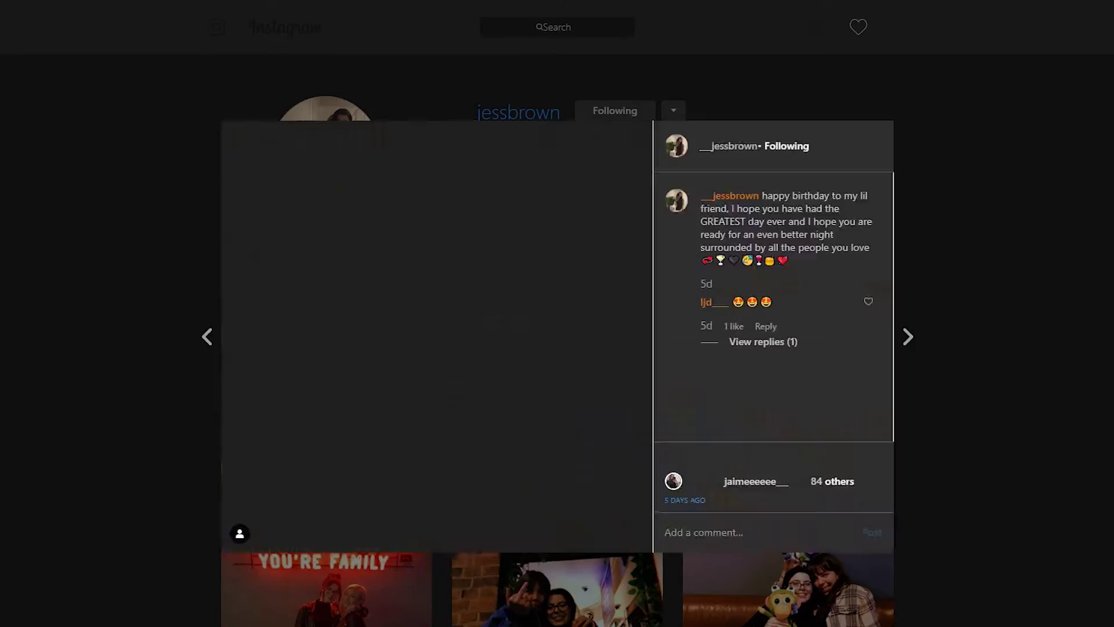
key(Escape)
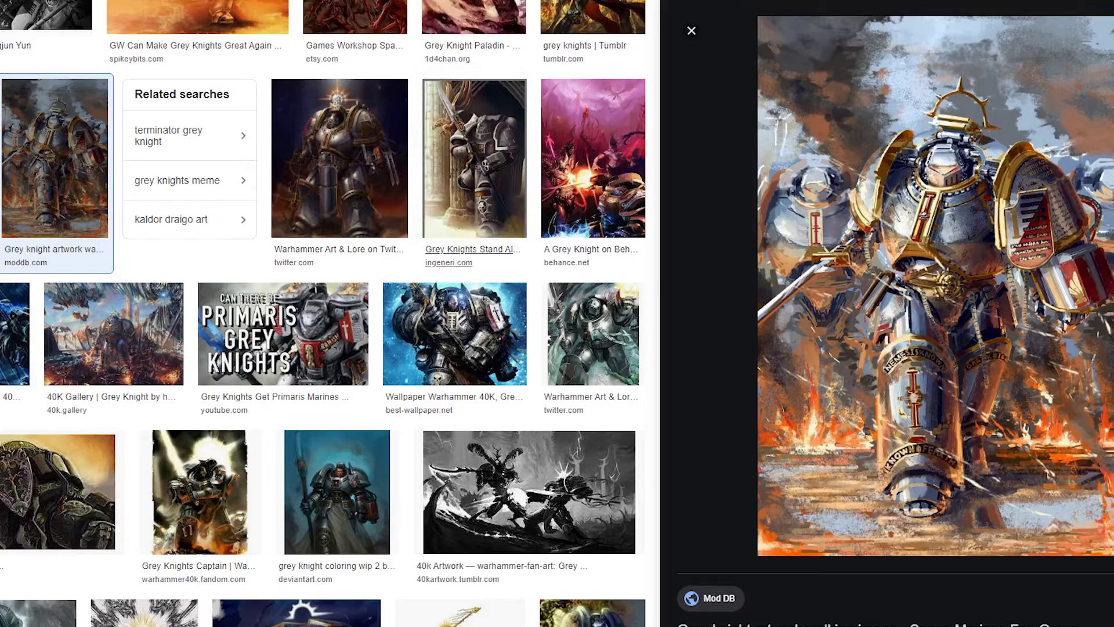
scroll(322, 339, down, 3)
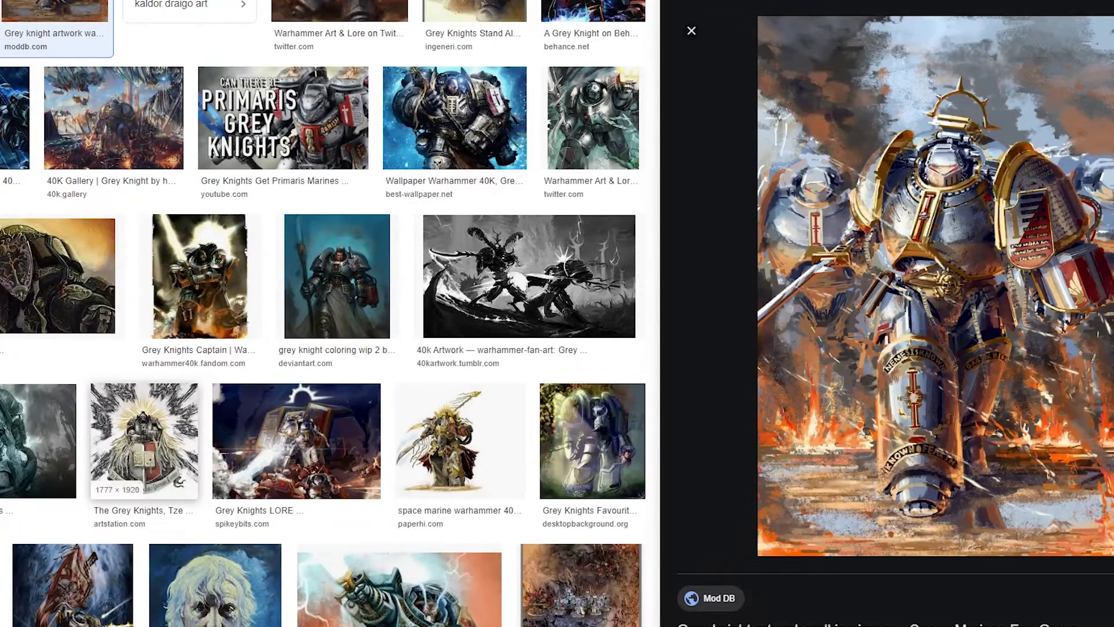
Step: Show the ArtStation Grey Knights artwork larger in the preview panel
click(144, 439)
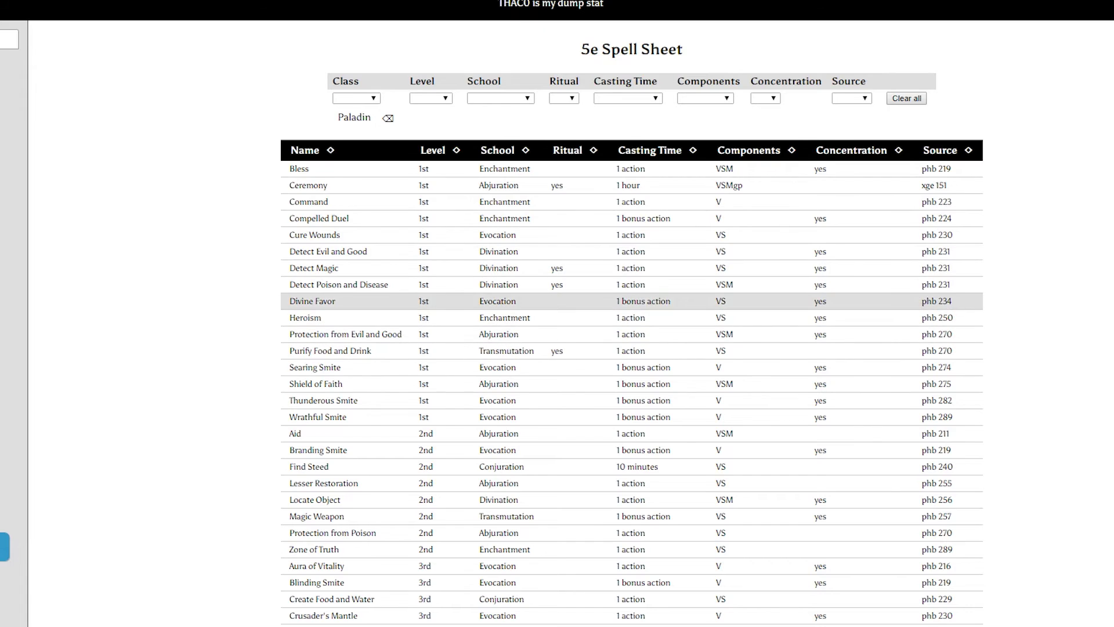
scroll(631, 300, down, 1)
scroll(631, 300, down, 1)
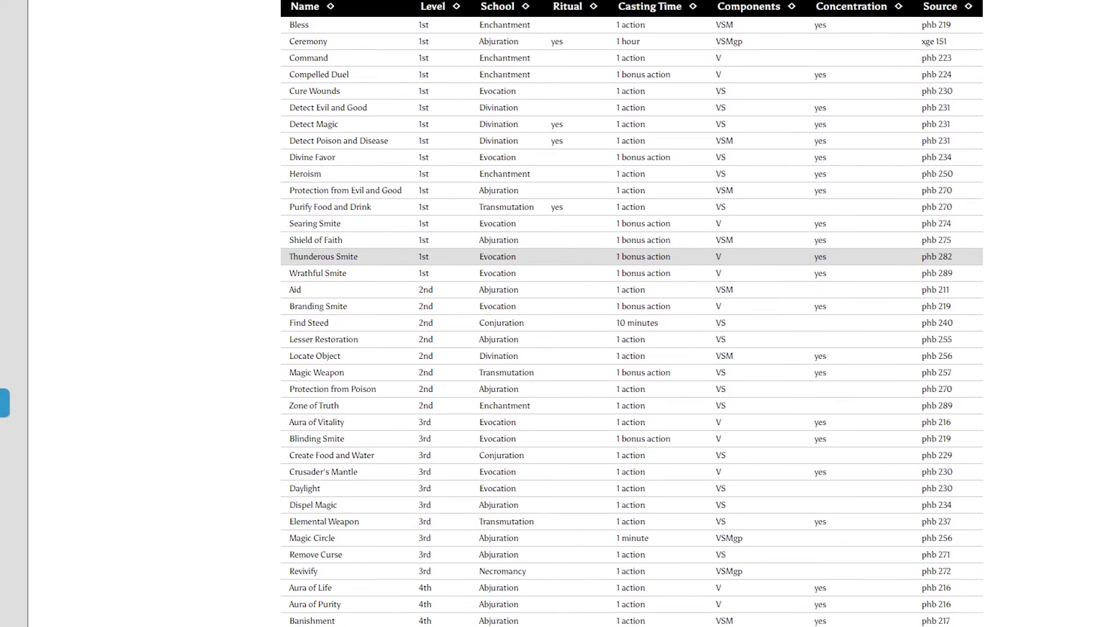
scroll(630, 300, down, 1)
scroll(631, 299, down, 1)
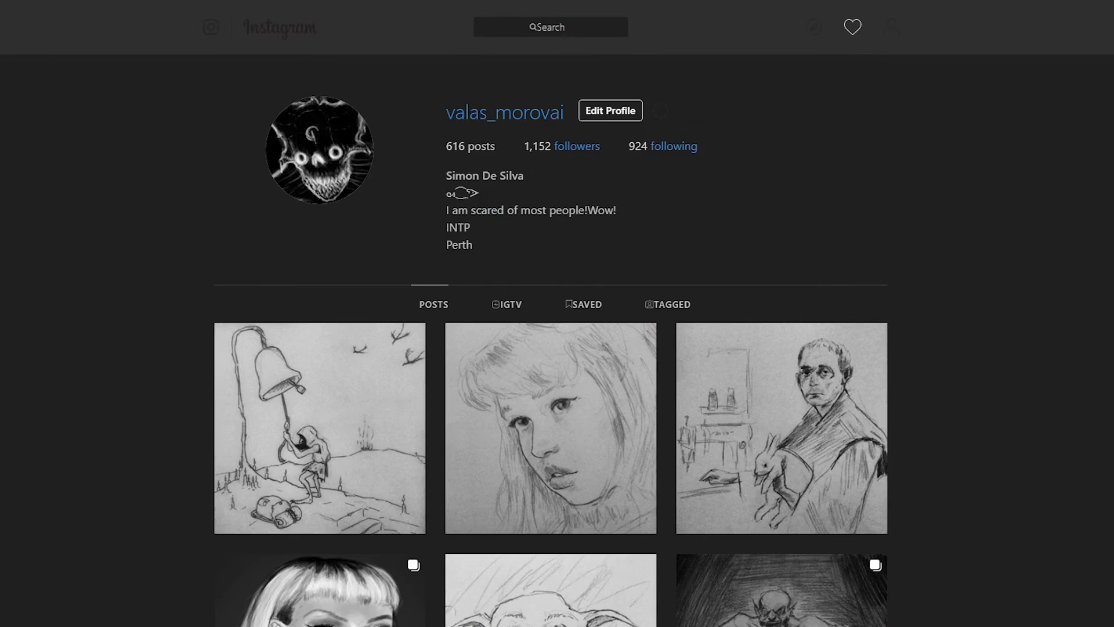
key(ctrl+Tab)
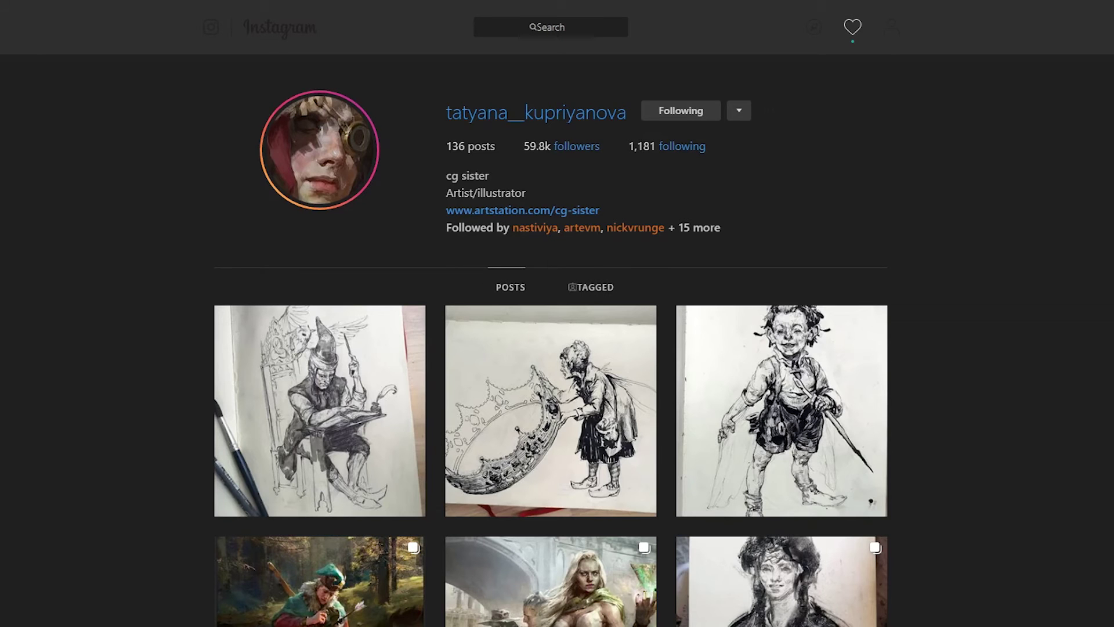
scroll(556, 348, down, 2)
Step: Return to Instagram, reopen the wizard ink sketch post and like it
click(319, 265)
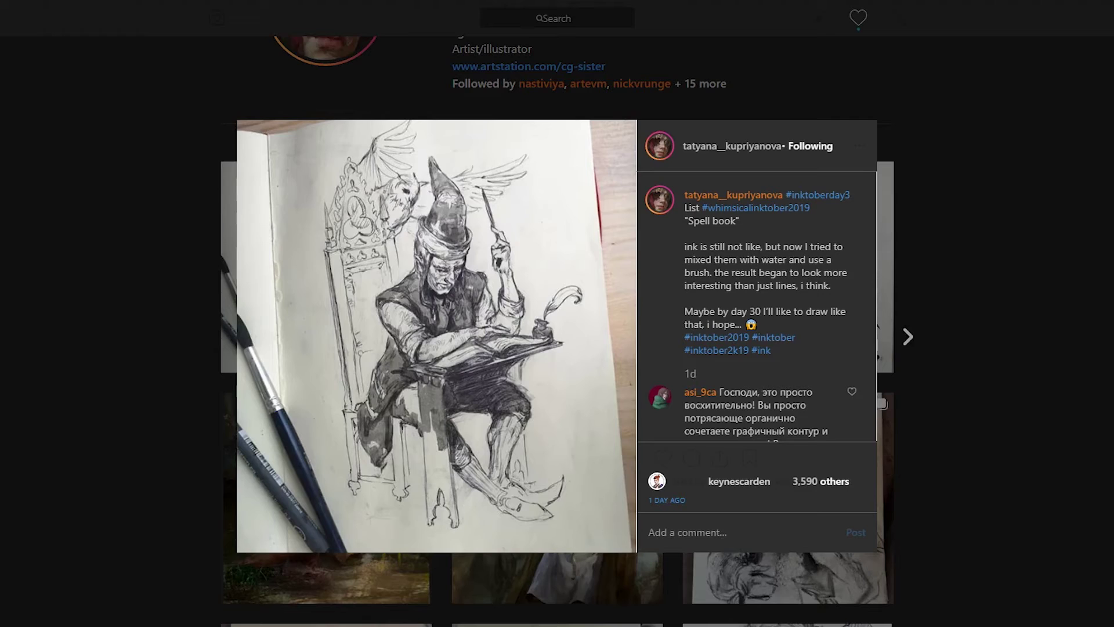
key(Escape)
scroll(558, 348, down, 2)
click(320, 195)
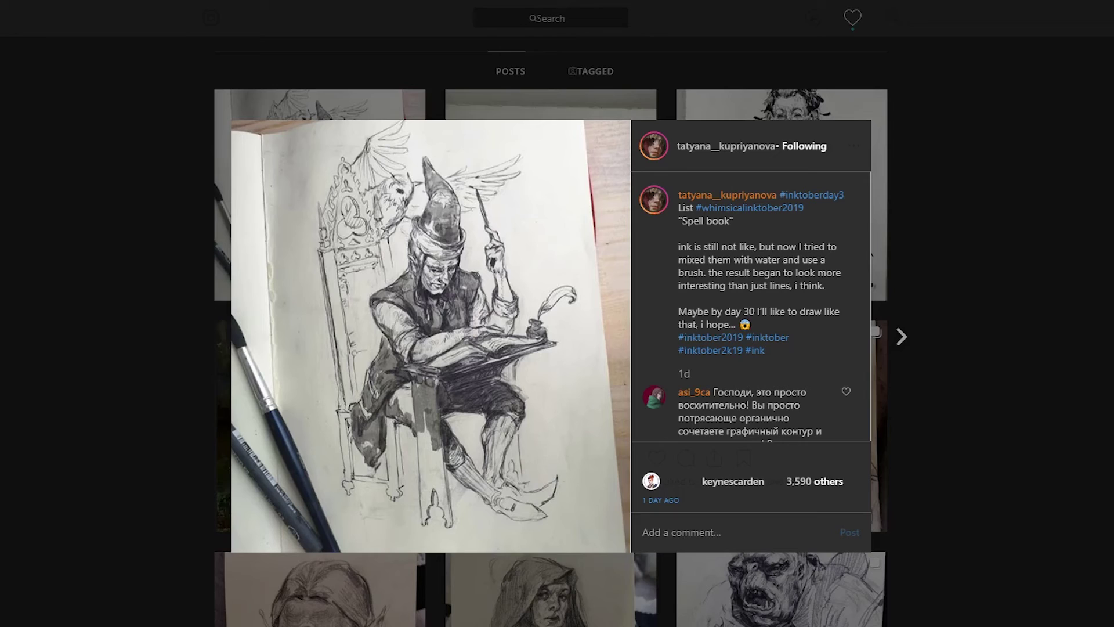
double_click(270, 336)
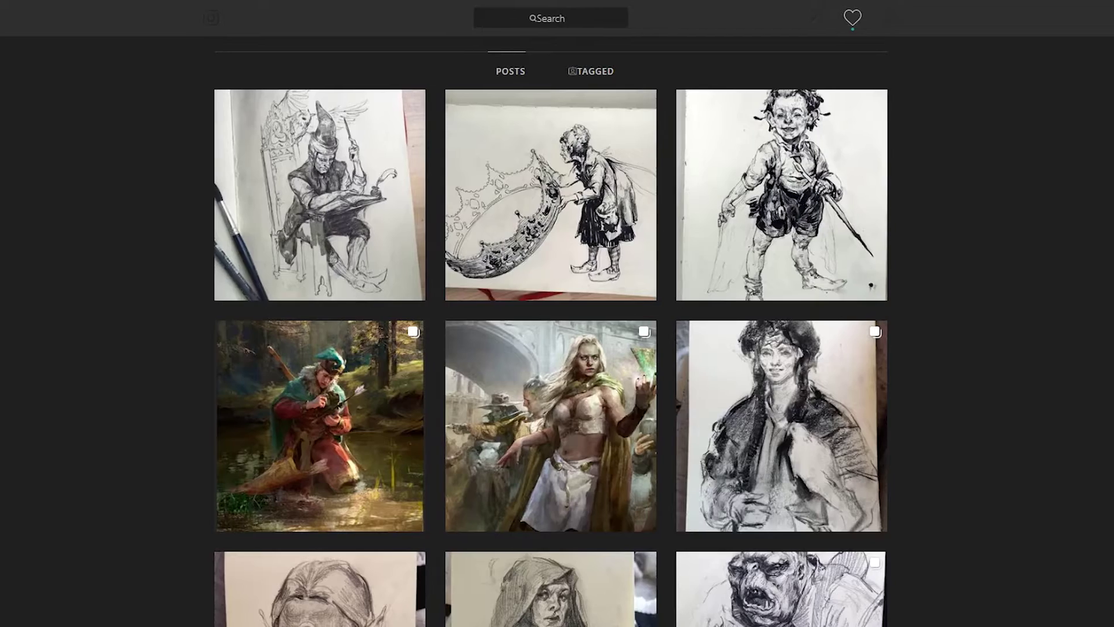
scroll(435, 348, down, 5)
scroll(436, 348, down, 5)
scroll(436, 348, down, 5)
scroll(436, 349, down, 5)
scroll(435, 349, down, 5)
scroll(436, 348, down, 4)
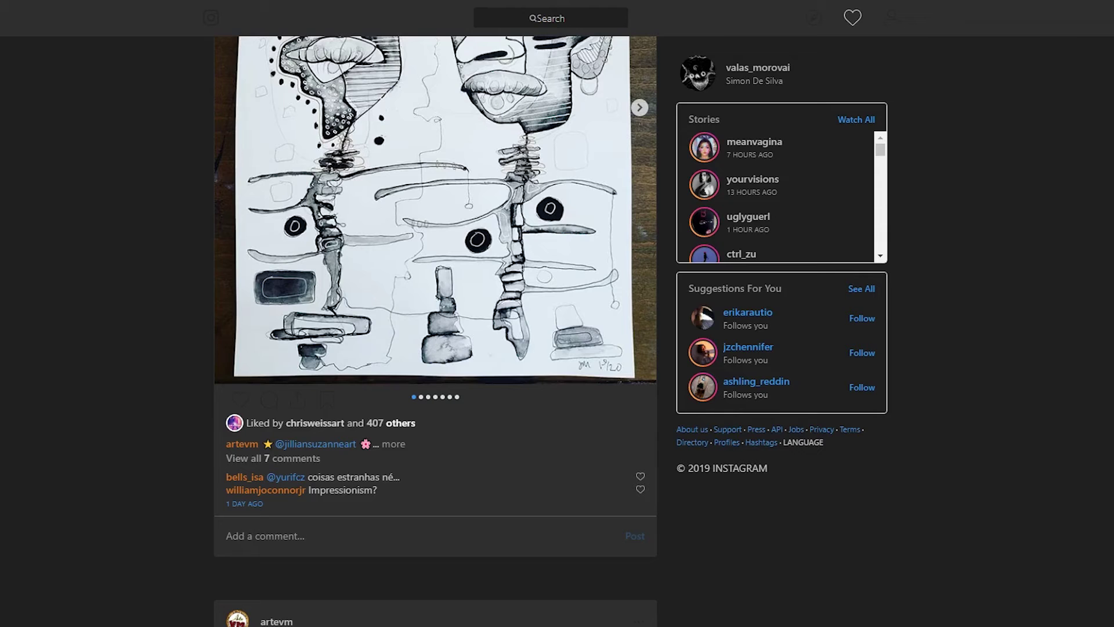
scroll(435, 348, down, 5)
scroll(436, 348, down, 5)
scroll(435, 348, down, 5)
scroll(435, 349, down, 4)
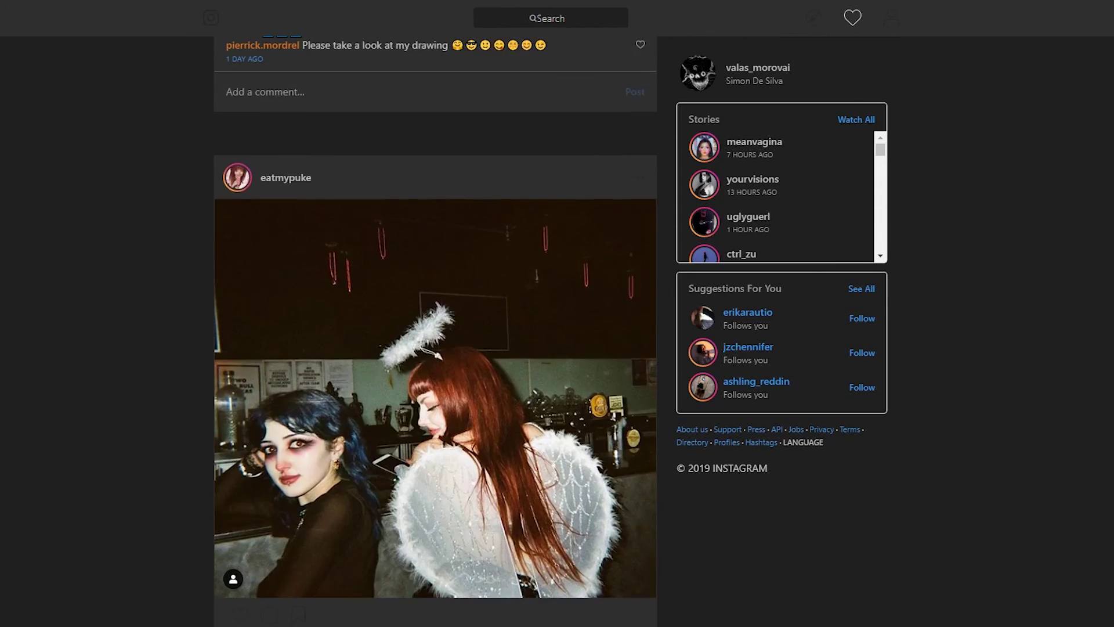
scroll(435, 348, down, 5)
scroll(435, 349, up, 3)
scroll(435, 348, up, 1)
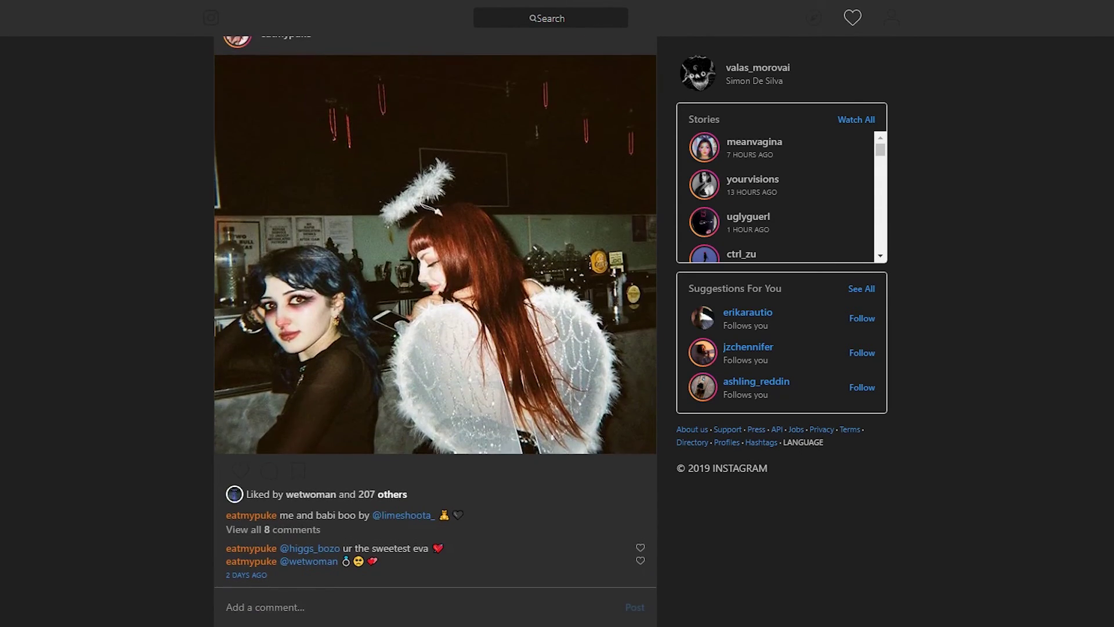
scroll(435, 348, up, 4)
scroll(435, 348, down, 2)
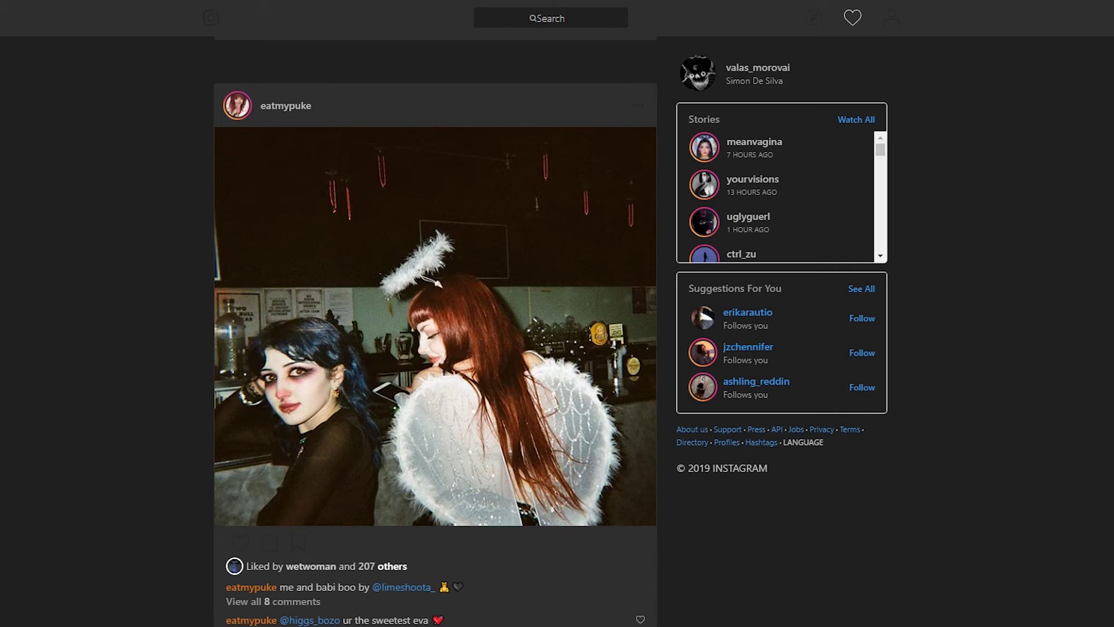
scroll(436, 348, down, 10)
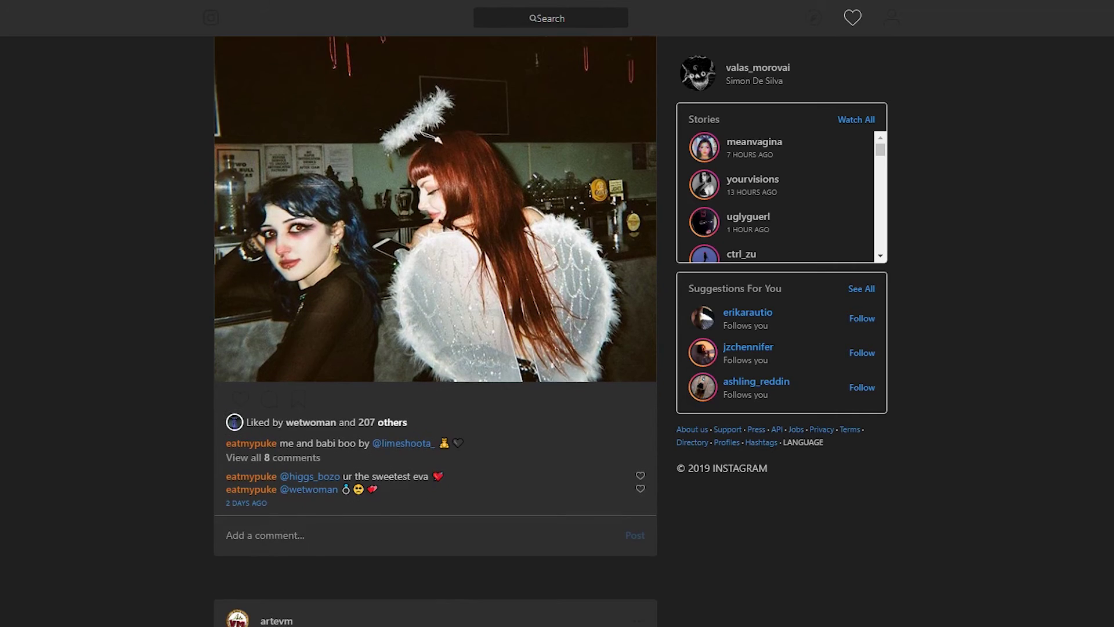
scroll(435, 349, down, 5)
scroll(435, 349, down, 5)
scroll(435, 348, down, 4)
scroll(435, 348, down, 8)
scroll(435, 348, down, 8)
scroll(436, 348, down, 3)
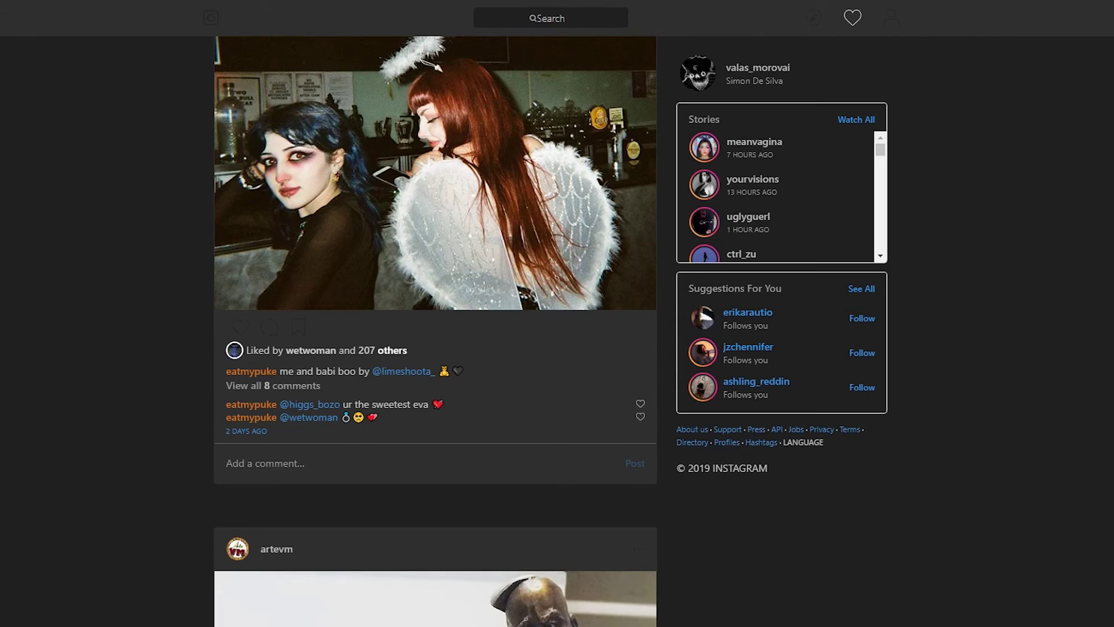
scroll(435, 348, up, 3)
scroll(436, 348, down, 5)
scroll(436, 348, down, 5)
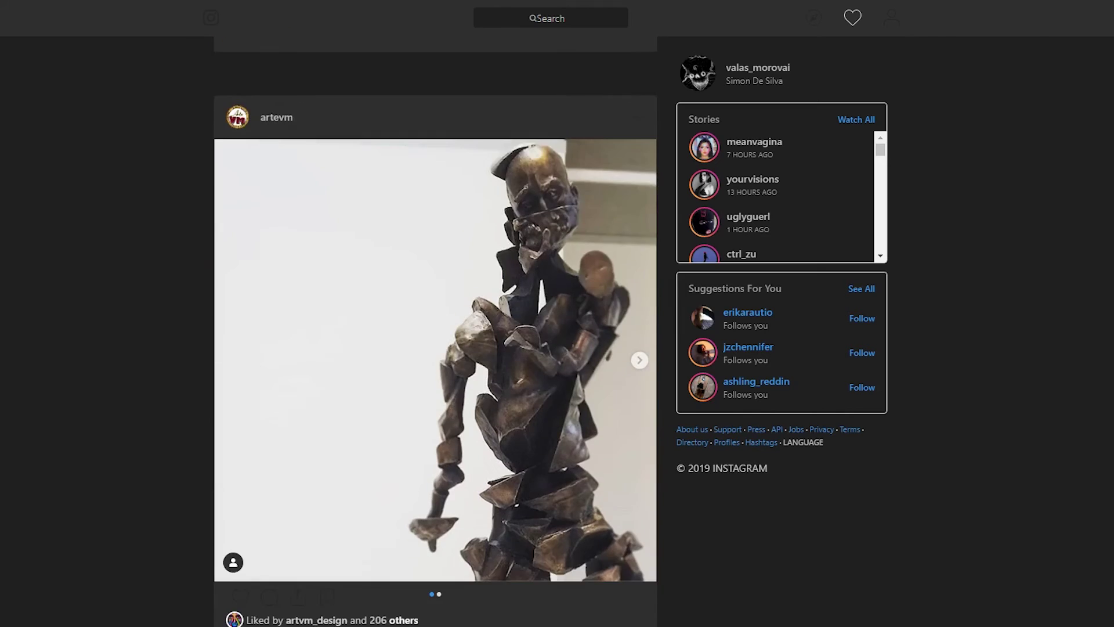
scroll(435, 348, down, 5)
scroll(435, 348, down, 5)
scroll(436, 349, down, 5)
scroll(435, 349, down, 5)
scroll(435, 348, down, 5)
scroll(435, 349, down, 5)
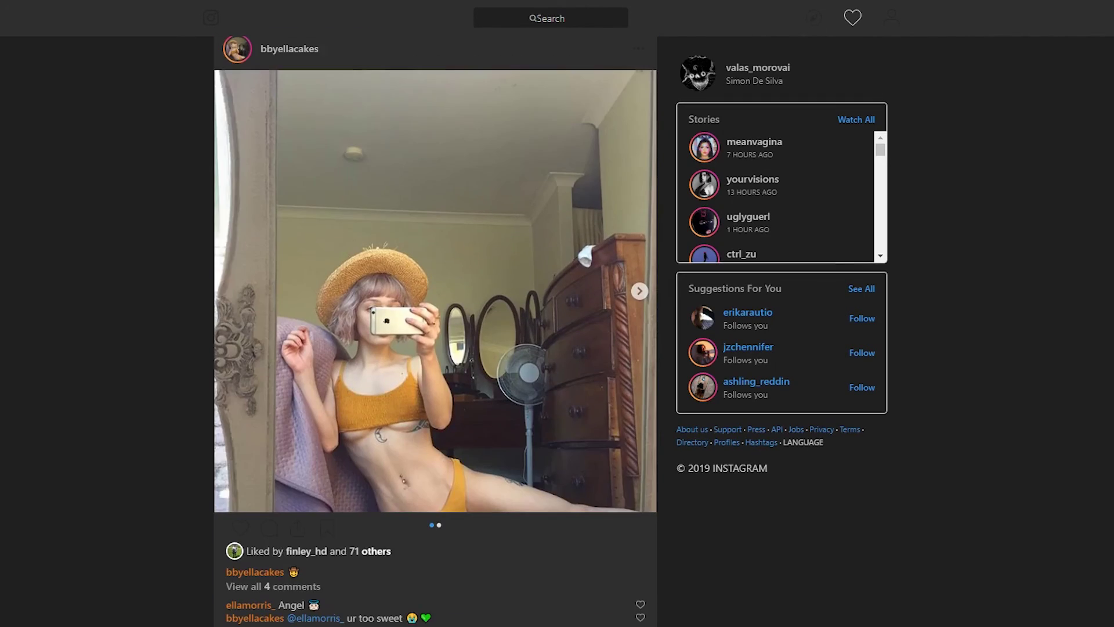
Step: Flip the mirror-selfie carousel to photo two, back to one, then to two again
click(639, 290)
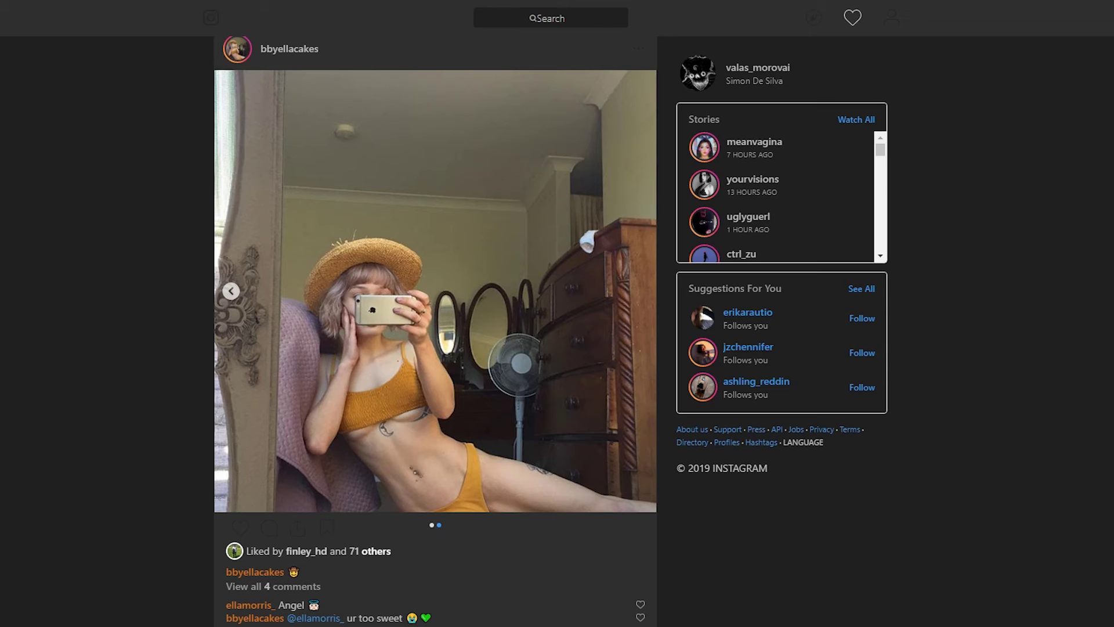
click(232, 291)
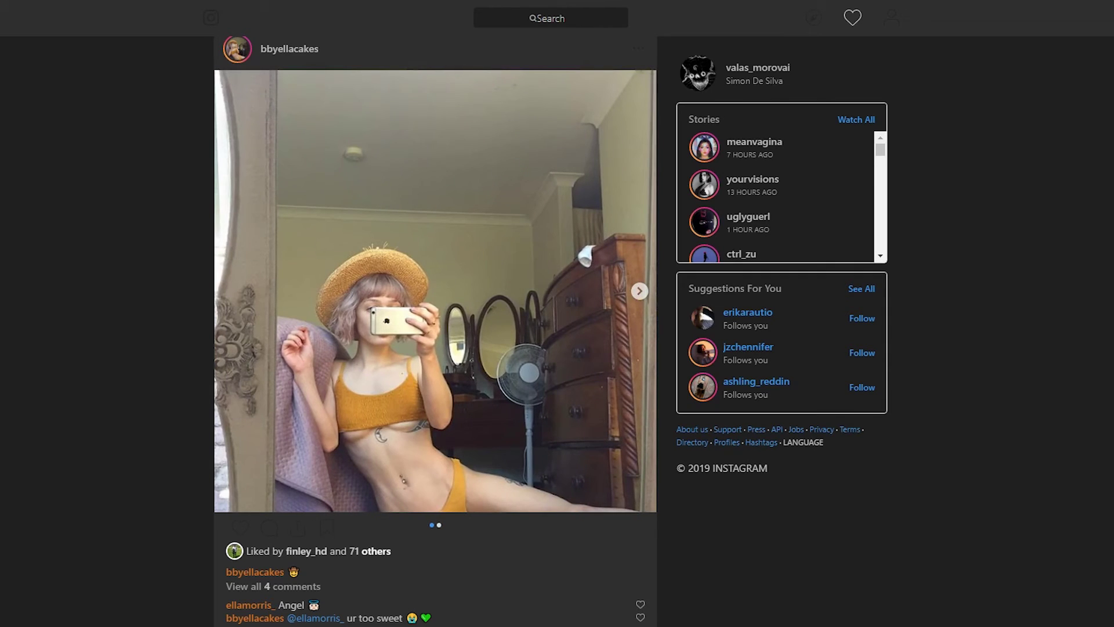
click(638, 291)
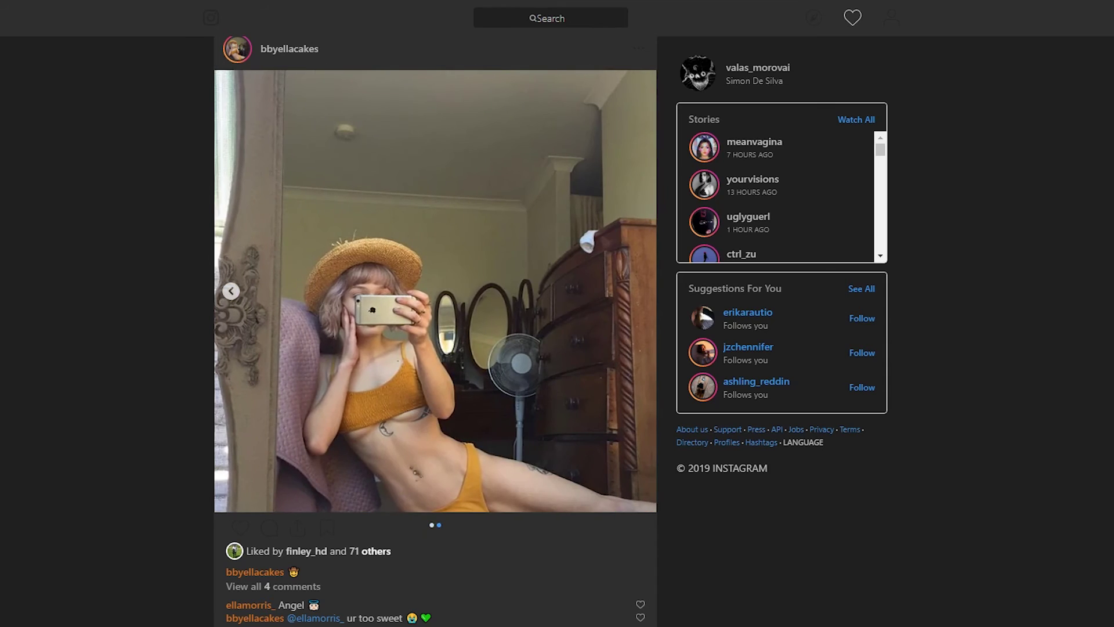
scroll(435, 348, down, 8)
scroll(435, 348, down, 5)
scroll(435, 348, up, 5)
scroll(435, 348, up, 5)
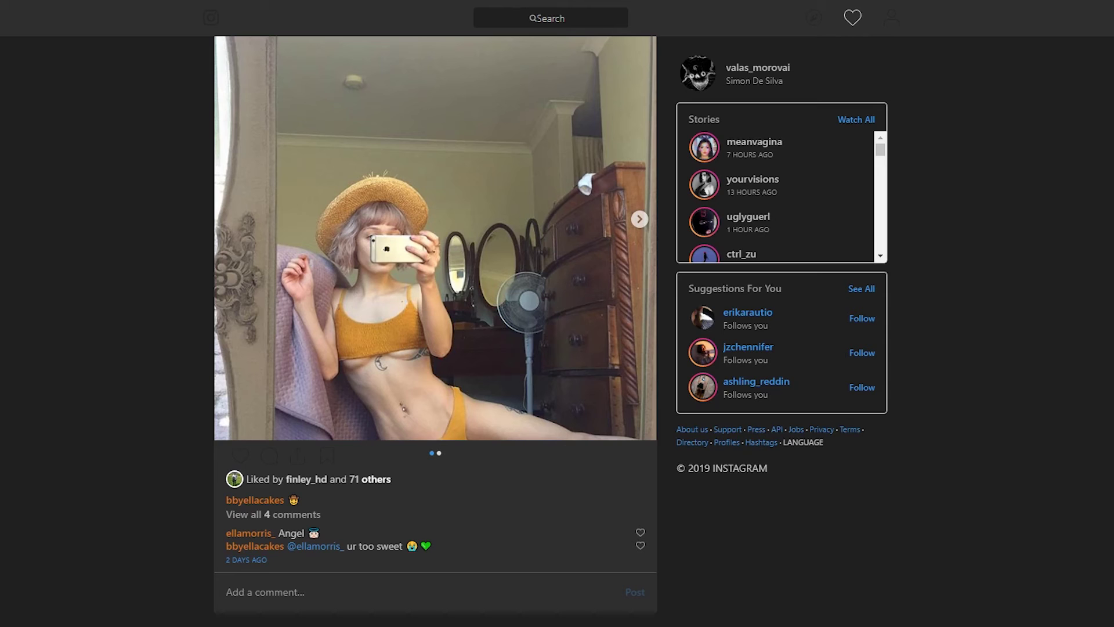
scroll(435, 349, down, 8)
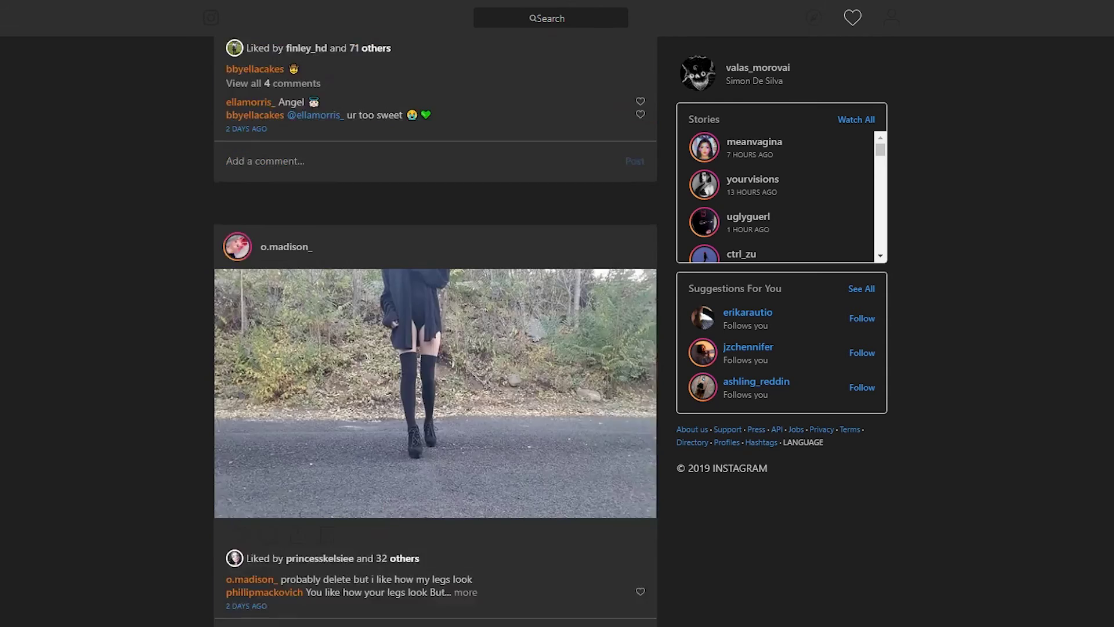
scroll(435, 348, down, 8)
scroll(436, 348, down, 8)
scroll(435, 348, down, 8)
scroll(435, 349, down, 8)
scroll(435, 348, down, 5)
scroll(436, 348, down, 6)
scroll(436, 348, down, 6)
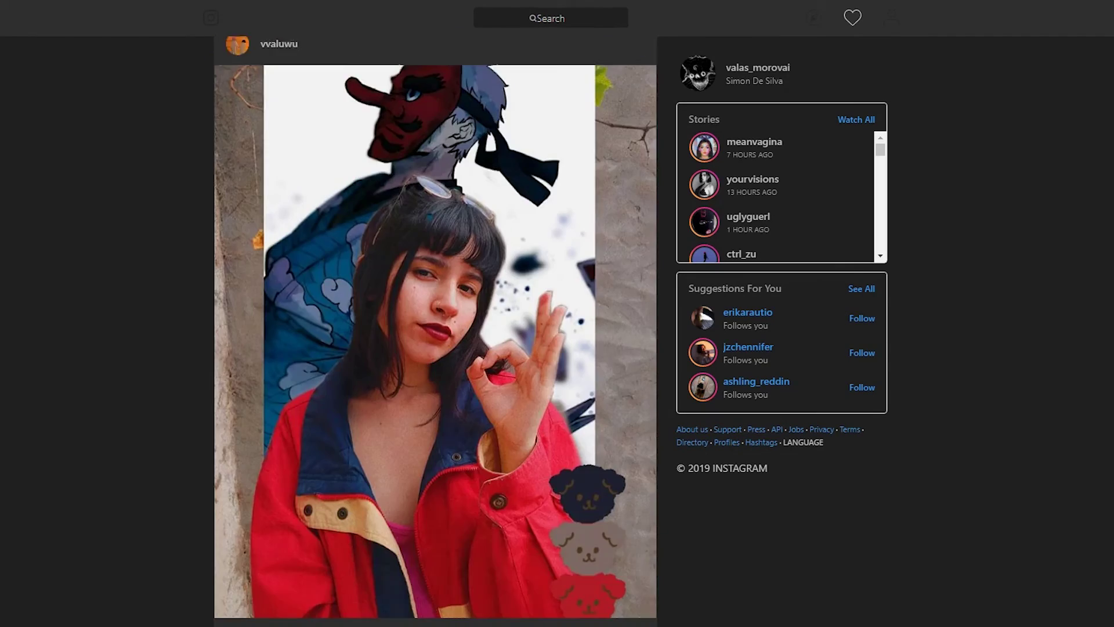
scroll(436, 348, down, 1)
scroll(435, 348, down, 8)
scroll(435, 348, down, 1)
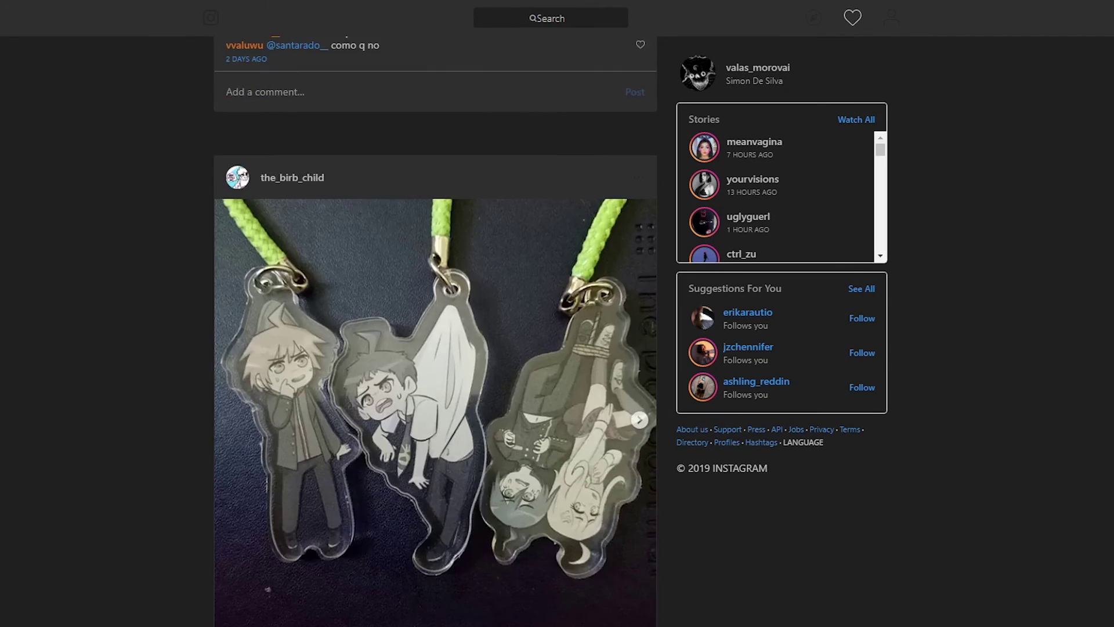
scroll(435, 349, up, 8)
scroll(436, 348, down, 5)
scroll(435, 348, down, 1)
scroll(435, 349, up, 6)
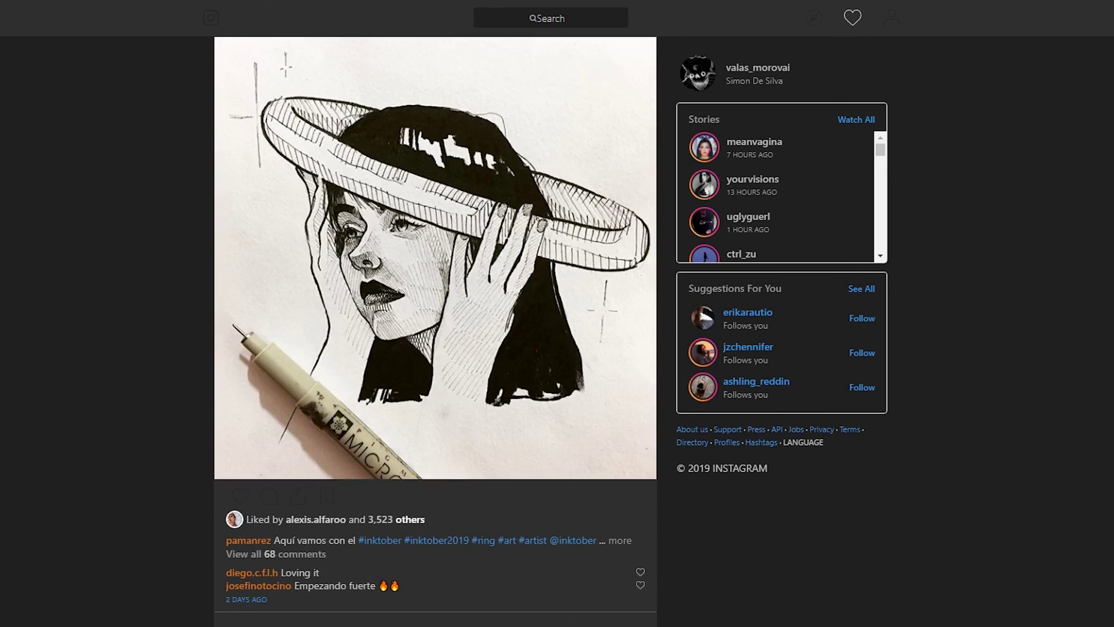
scroll(435, 348, up, 2)
scroll(435, 349, up, 3)
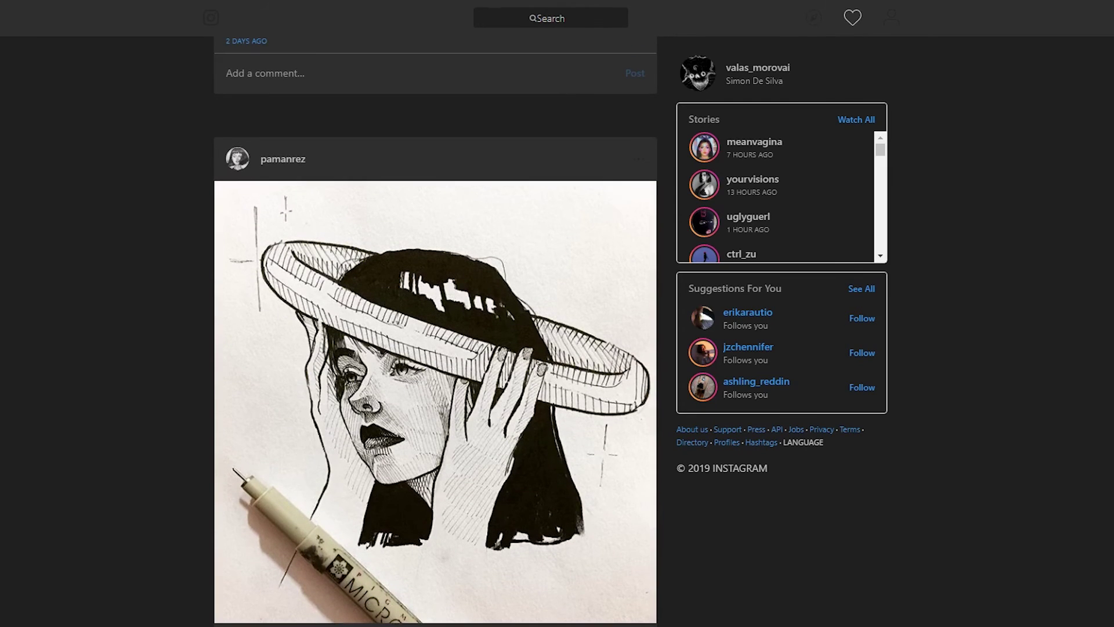
scroll(435, 348, down, 8)
scroll(435, 349, down, 1)
scroll(435, 348, down, 8)
scroll(435, 348, down, 2)
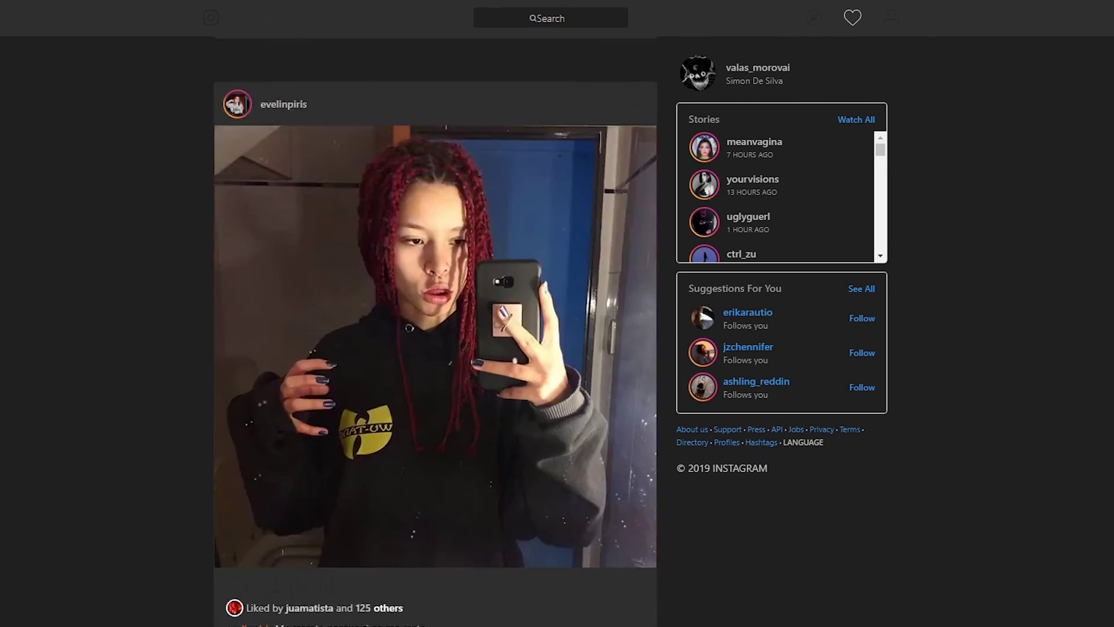
scroll(435, 348, down, 6)
scroll(436, 348, down, 6)
scroll(436, 349, down, 5)
scroll(435, 348, down, 5)
scroll(436, 348, down, 5)
scroll(435, 348, down, 5)
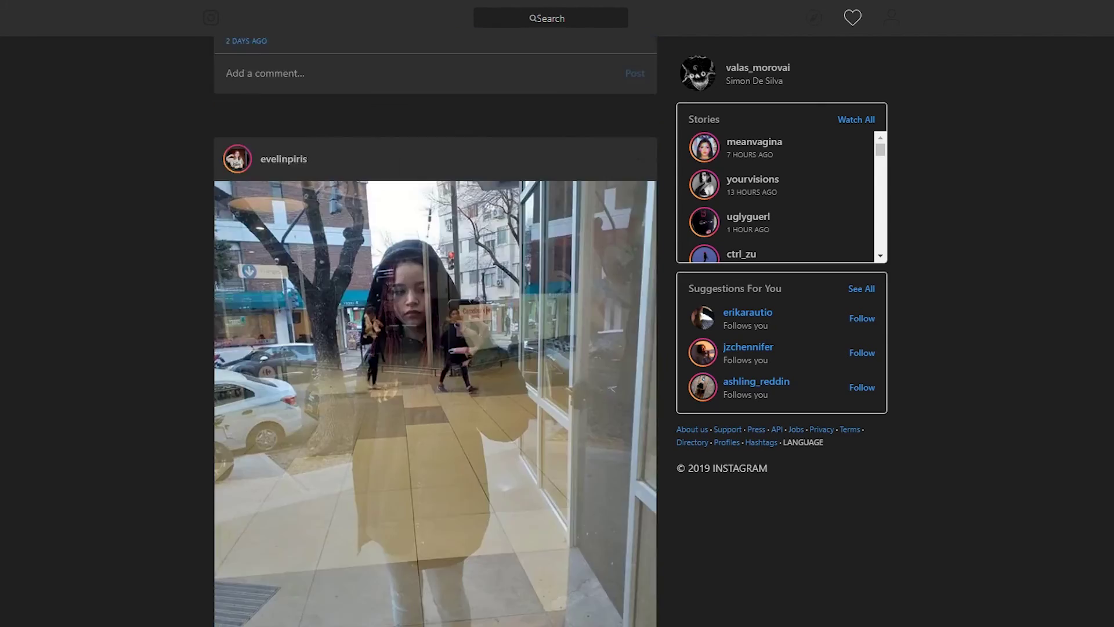
scroll(435, 348, down, 5)
scroll(435, 348, up, 4)
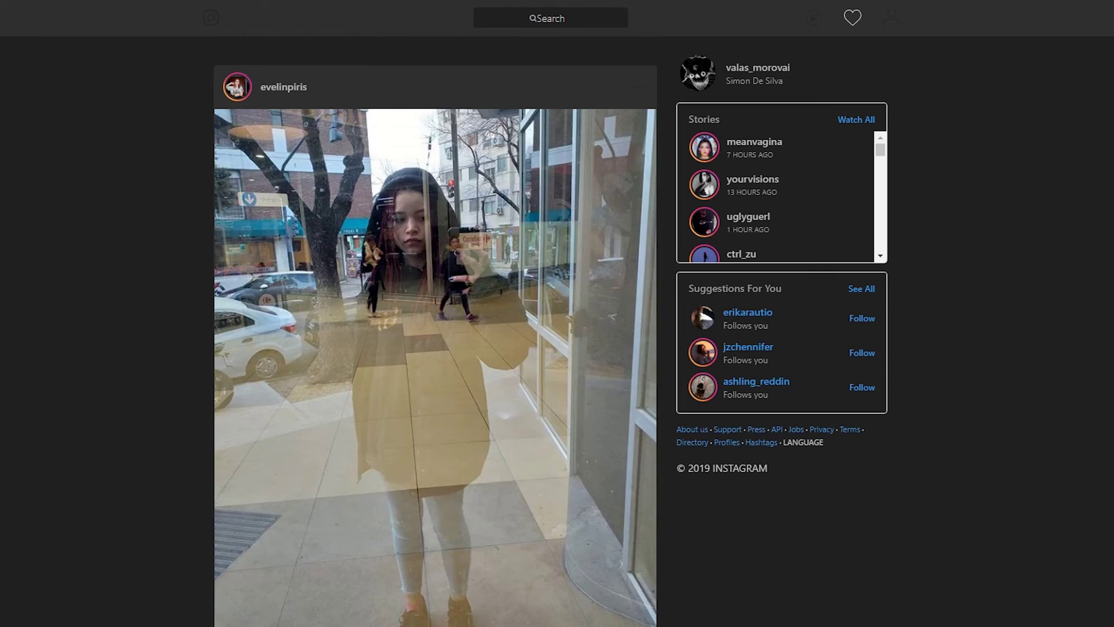
scroll(435, 348, down, 2)
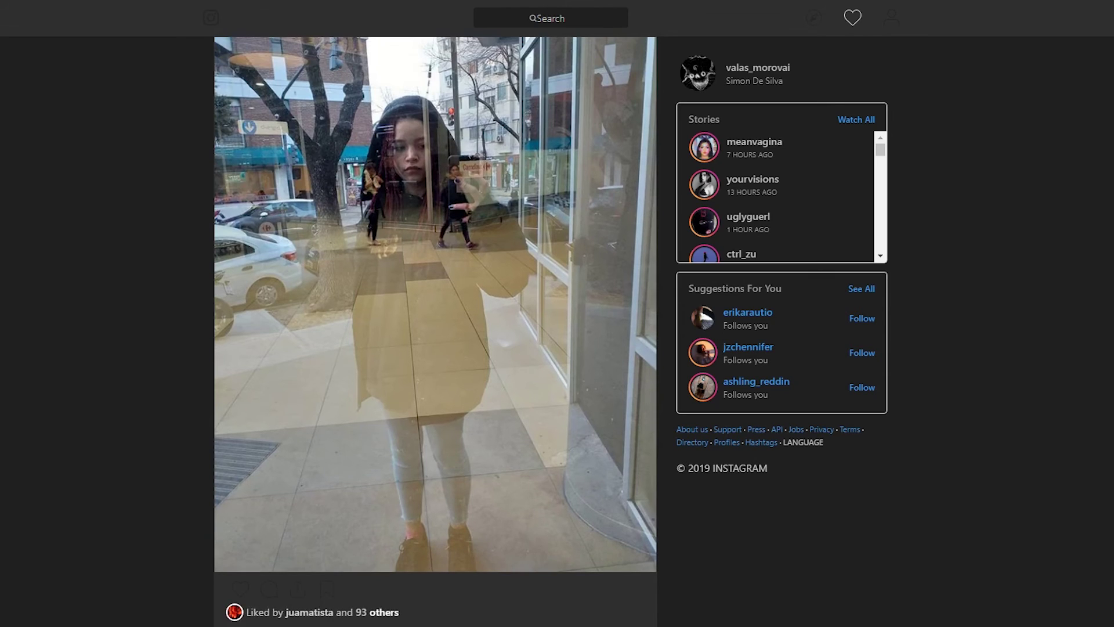
scroll(435, 349, up, 2)
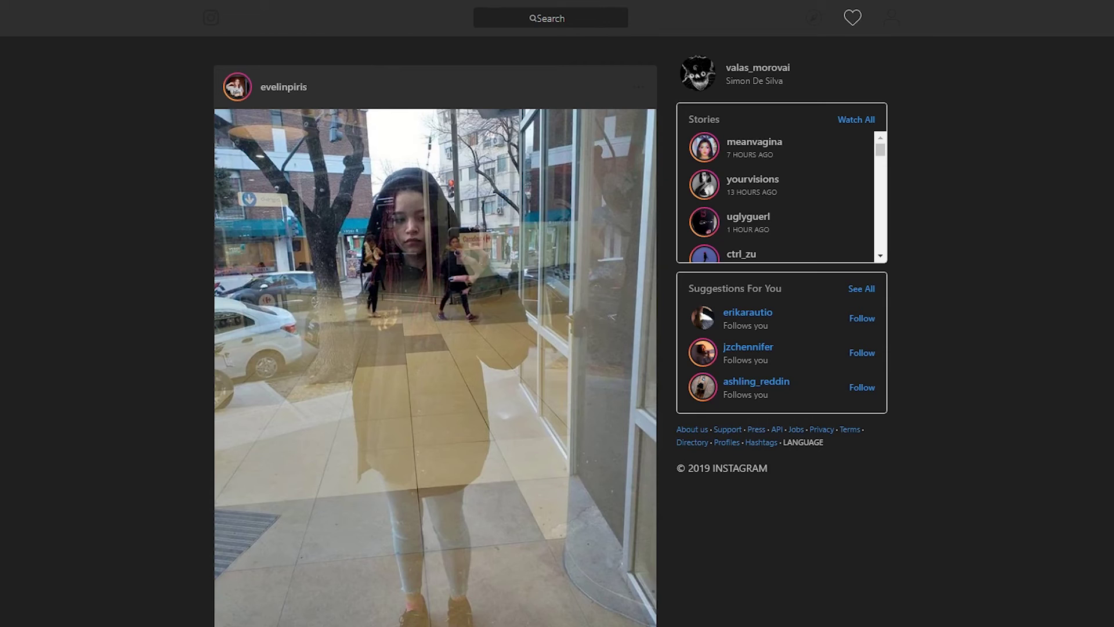
scroll(435, 348, down, 3)
scroll(435, 348, down, 3)
scroll(435, 348, up, 3)
scroll(435, 348, up, 1)
scroll(436, 348, up, 2)
scroll(435, 348, down, 5)
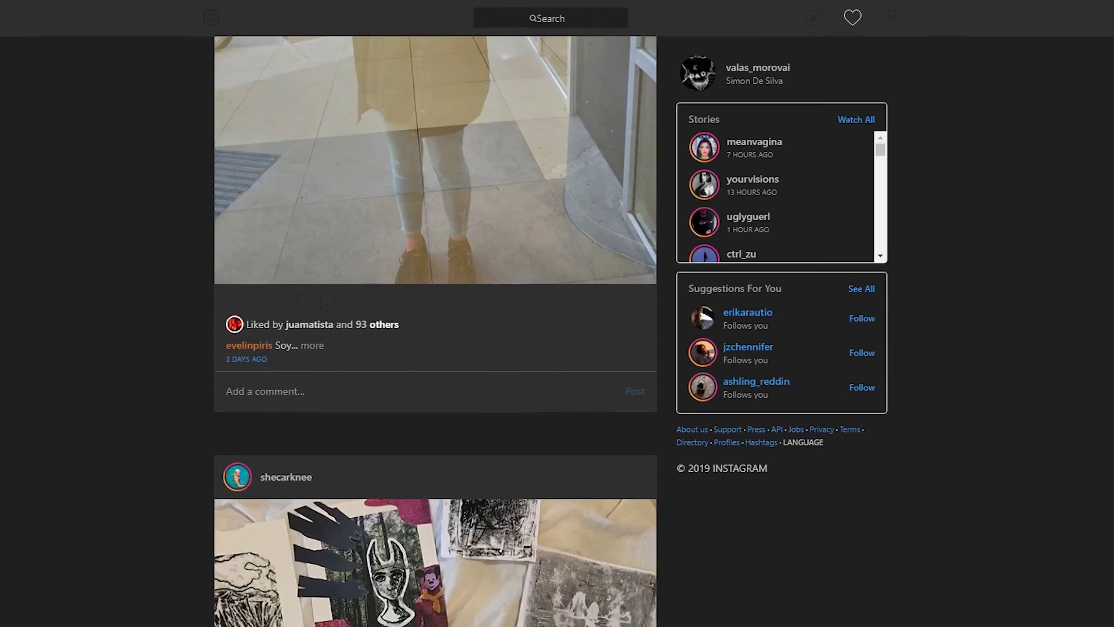
scroll(436, 349, up, 2)
scroll(436, 349, up, 2)
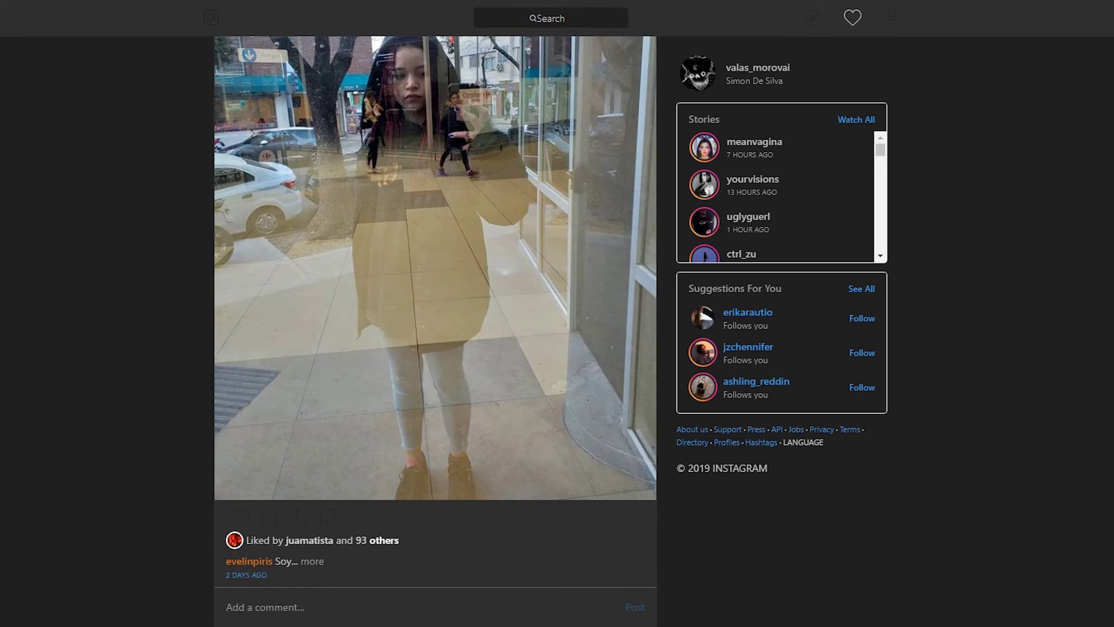
scroll(436, 349, up, 2)
scroll(435, 348, up, 3)
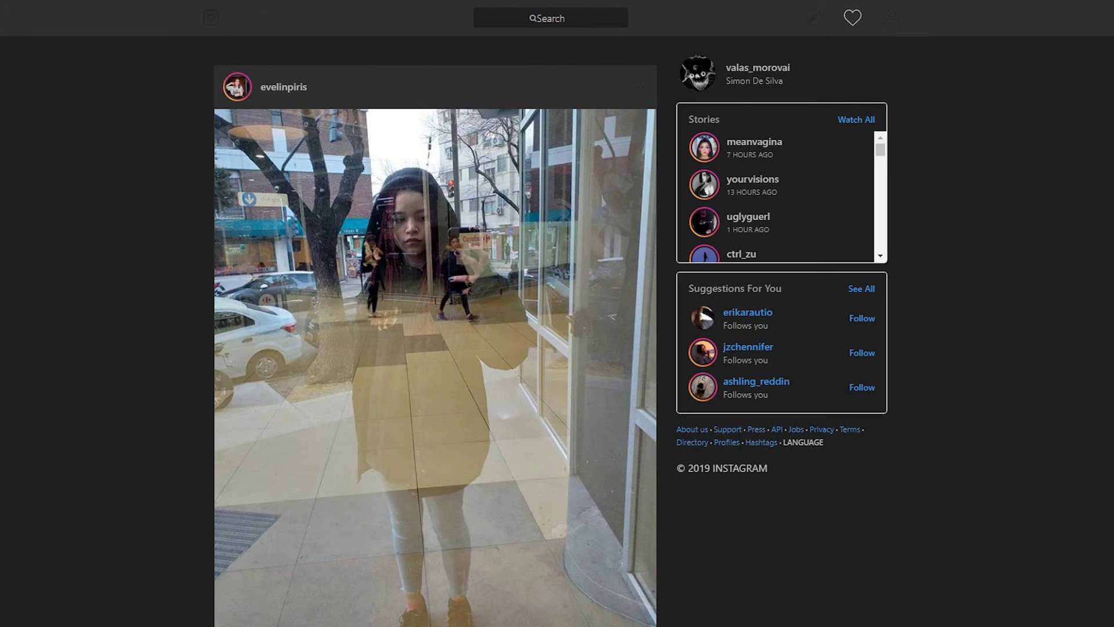
scroll(435, 349, down, 5)
scroll(435, 348, down, 5)
scroll(435, 348, down, 5)
scroll(435, 348, down, 4)
scroll(435, 349, down, 4)
scroll(435, 348, down, 5)
scroll(435, 348, down, 5)
scroll(436, 348, down, 5)
scroll(435, 348, down, 4)
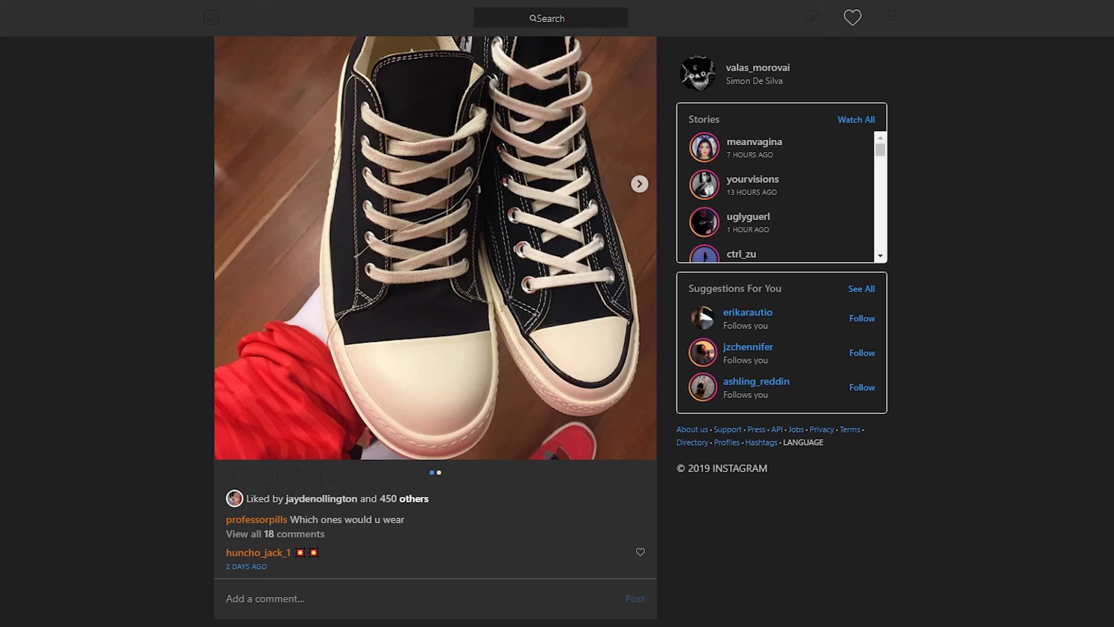
scroll(435, 348, down, 5)
scroll(436, 348, down, 5)
scroll(435, 348, down, 5)
scroll(435, 348, up, 3)
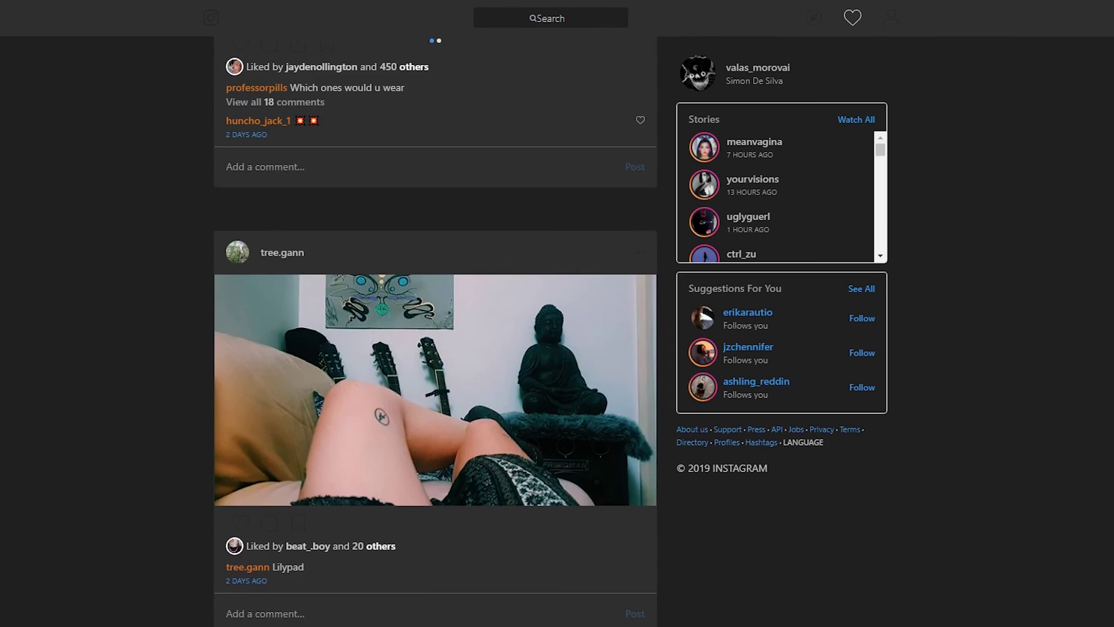
scroll(435, 348, down, 5)
scroll(435, 348, down, 5)
scroll(435, 348, down, 5)
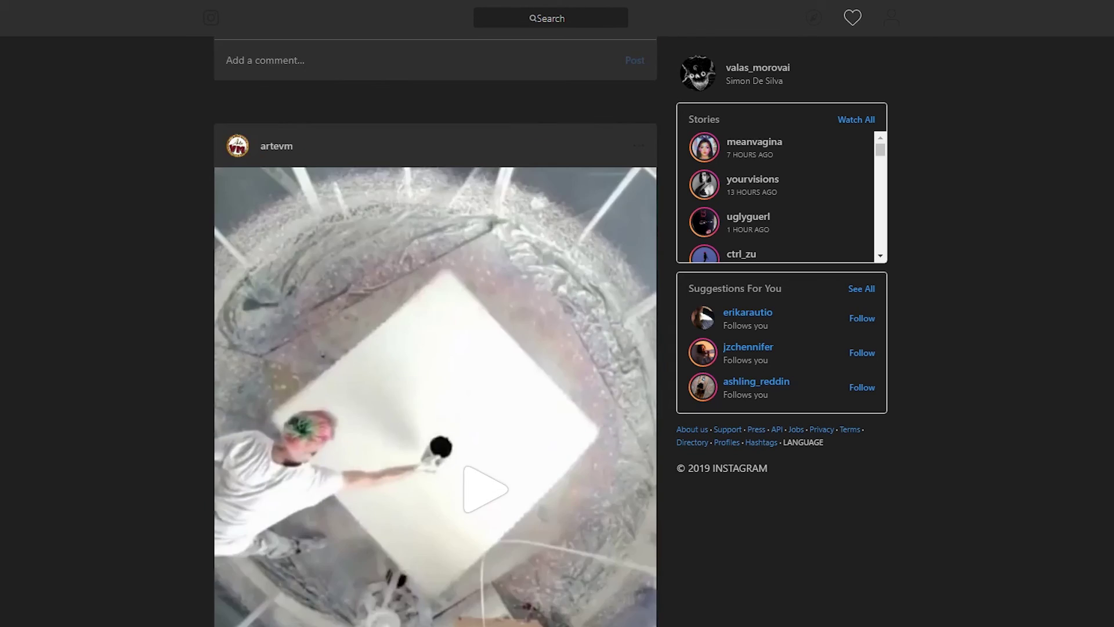
scroll(435, 349, down, 5)
scroll(435, 348, down, 5)
scroll(436, 349, down, 5)
scroll(435, 348, down, 5)
scroll(436, 348, up, 3)
scroll(435, 348, up, 1)
Step: Page through the orlekk gallery, past the astronaut statue and paper-cut art, to the couple selfie
click(639, 397)
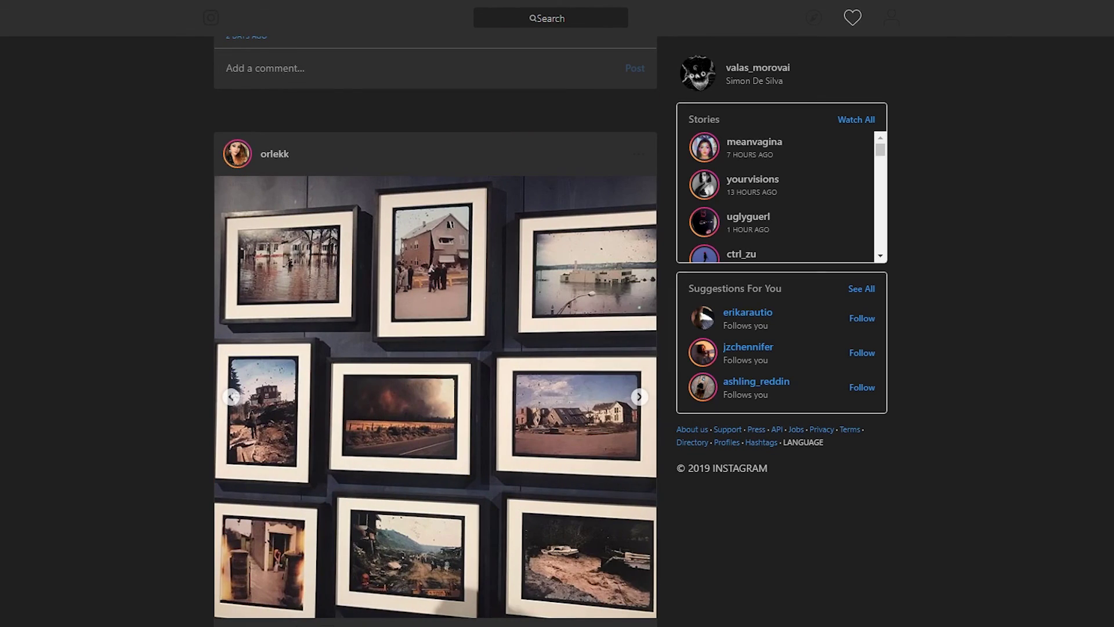
click(230, 397)
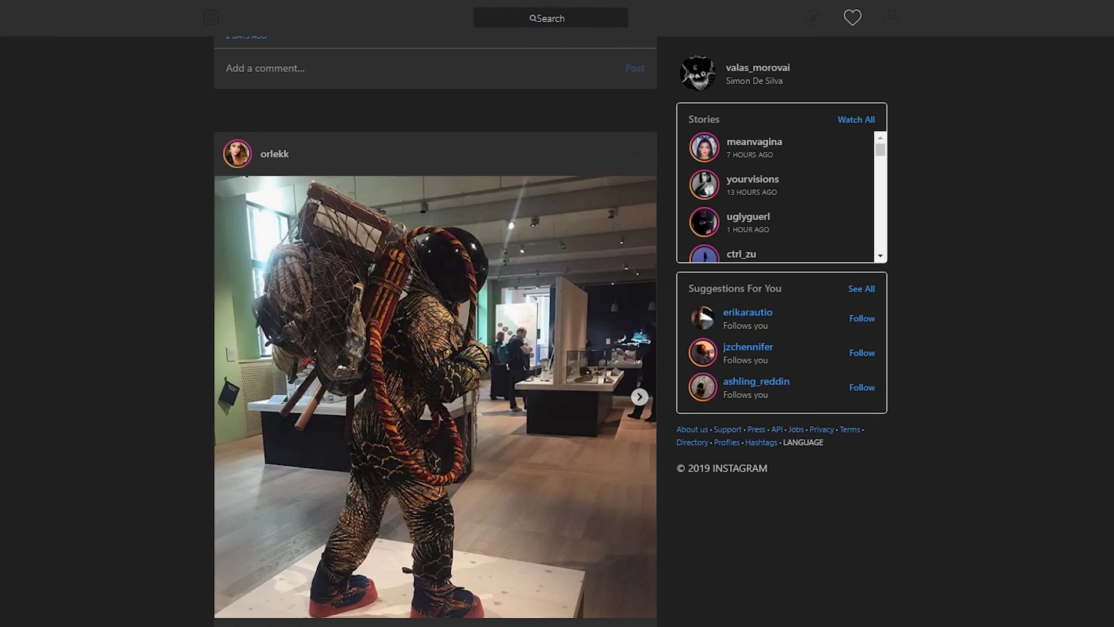
click(638, 397)
click(639, 397)
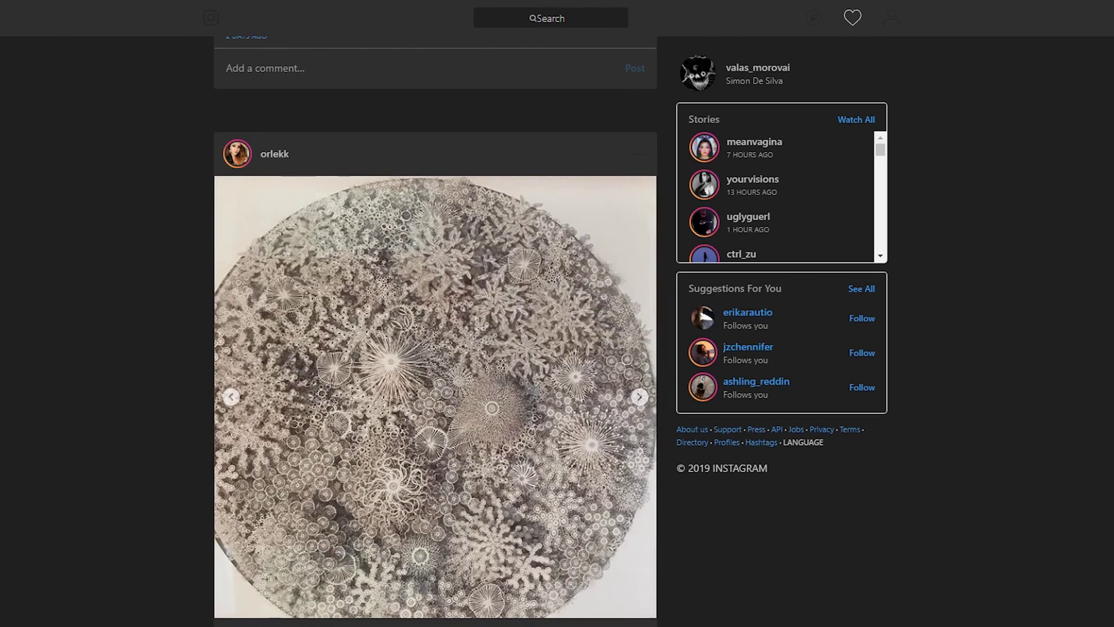
click(639, 397)
click(638, 397)
scroll(435, 348, down, 5)
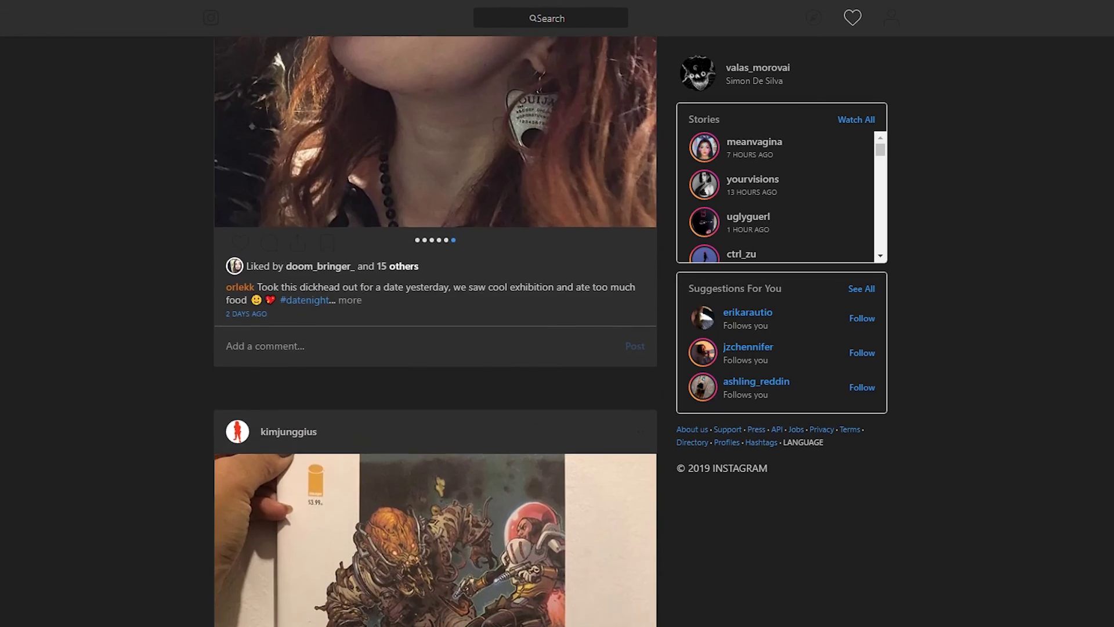
scroll(435, 348, down, 5)
scroll(436, 349, down, 3)
scroll(435, 348, down, 5)
scroll(436, 349, down, 5)
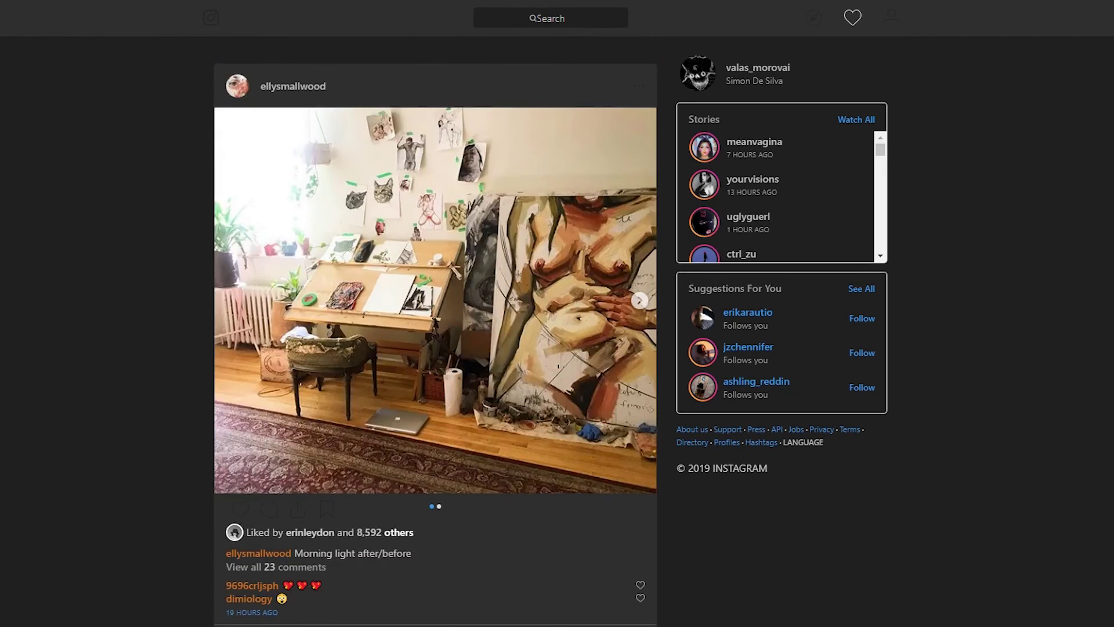
scroll(435, 348, down, 5)
scroll(435, 348, down, 5)
scroll(435, 348, down, 5)
scroll(435, 349, down, 4)
scroll(435, 348, down, 4)
scroll(435, 349, down, 4)
scroll(435, 348, down, 4)
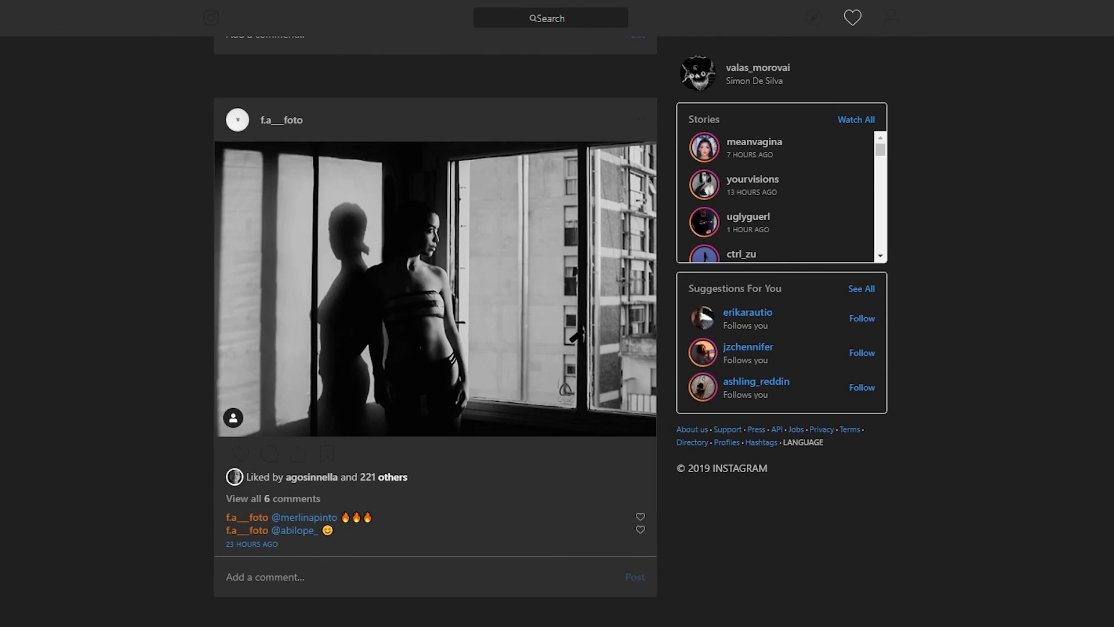